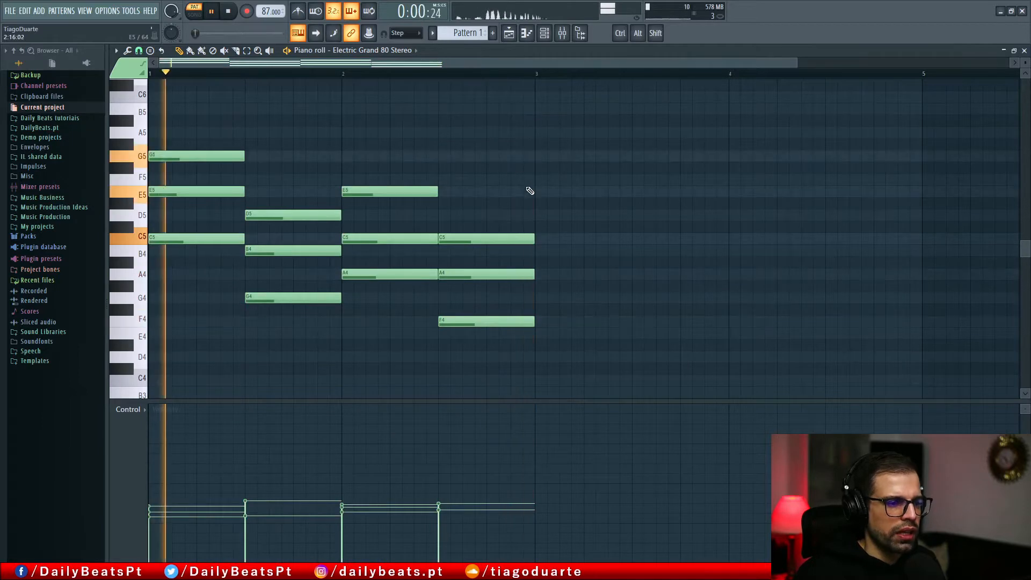
Apply a slight strum to the Electric Grand 80 Stereo chord notes.
{"action": "key", "text": "alt+s"}
{"action": "mouse_move", "coordinate": [470, 284]}
{"action": "left_mouse_down"}
{"action": "mouse_move", "coordinate": [480, 279]}
{"action": "mouse_move", "coordinate": [473, 273]}
{"action": "left_mouse_up"}
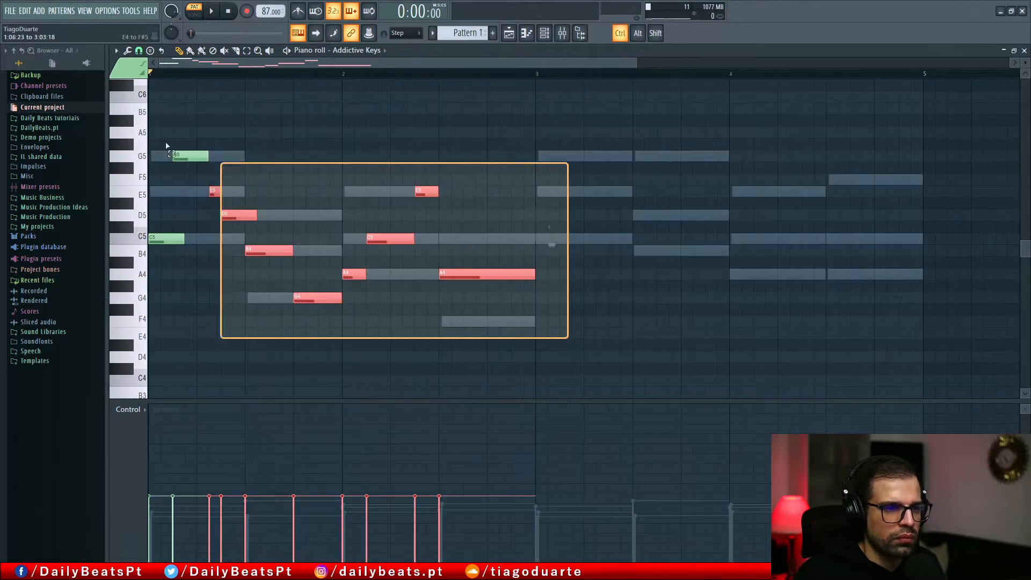
Duplicate the two-bar Addictive Keys melody into bars 3 and 4, and close its piano roll.
{"action": "left_click_drag", "start_coordinate": [166, 147], "coordinate": [153, 148]}
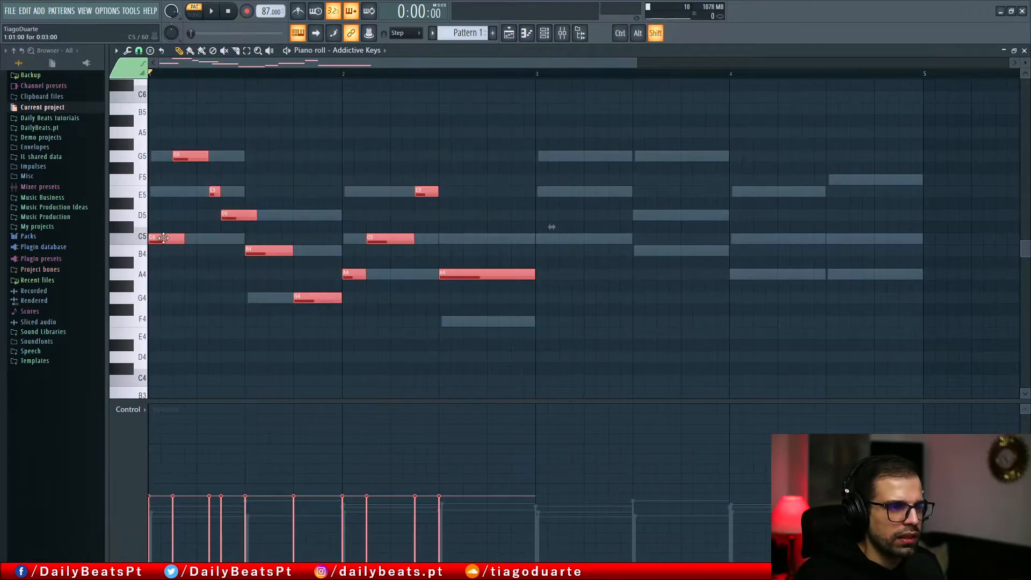
{"action": "key", "text": "ctrl+b"}
{"action": "key", "text": "ctrl+d"}
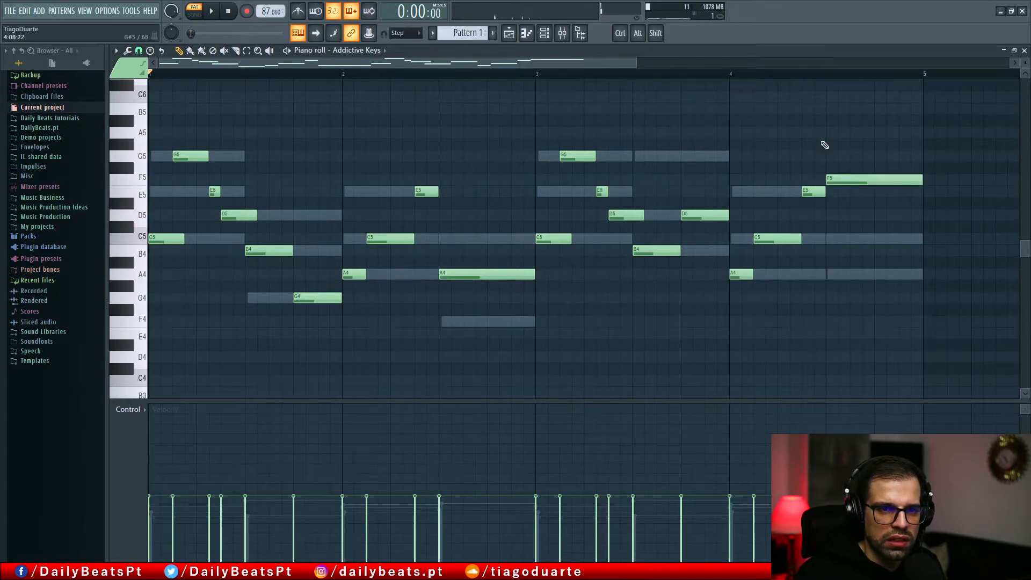
{"action": "key", "text": "F7"}
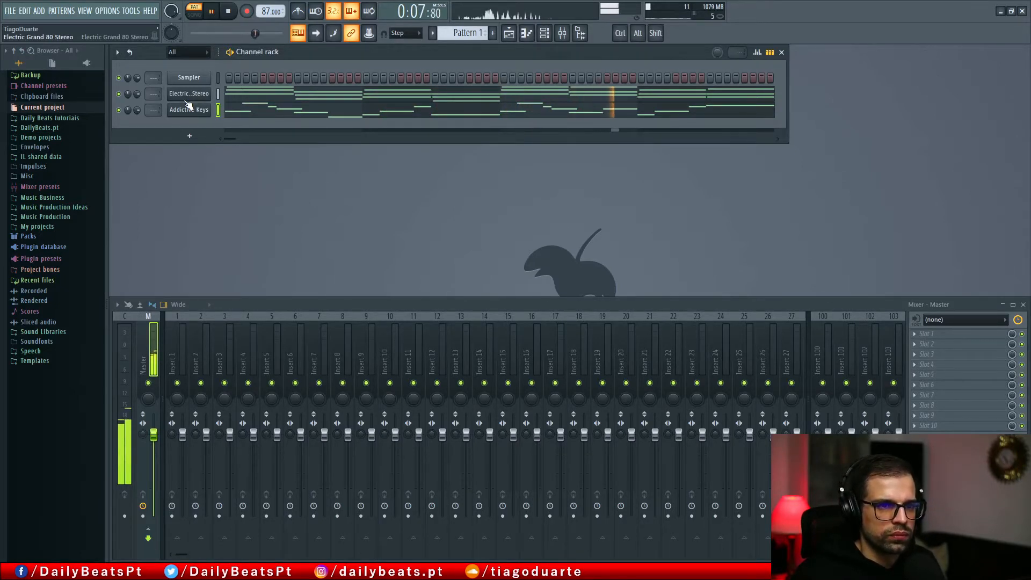
{"action": "left_click", "coordinate": [654, 113]}
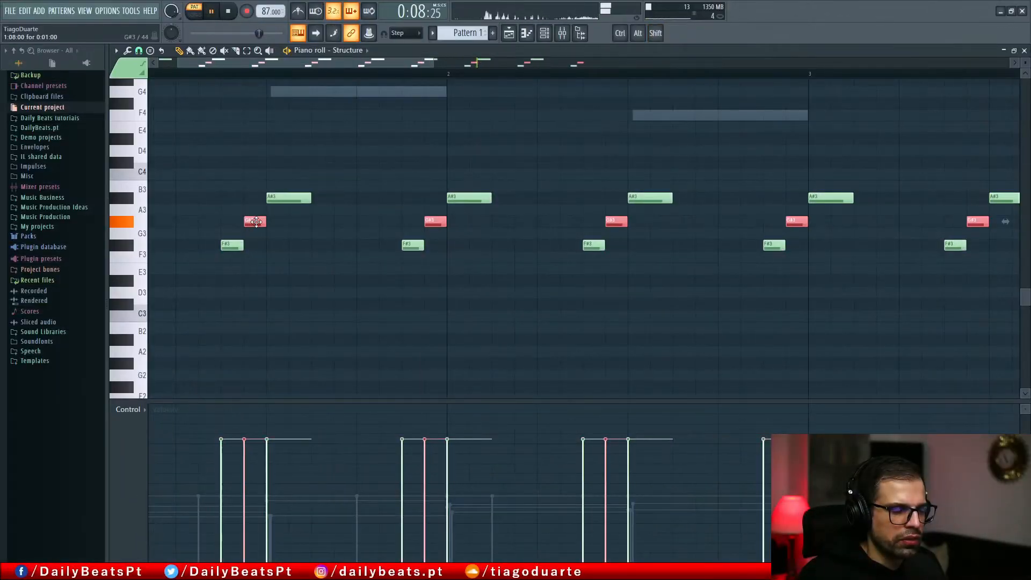
{"action": "left_click", "coordinate": [356, 145], "text": "ctrl"}
{"action": "key", "text": "F7"}
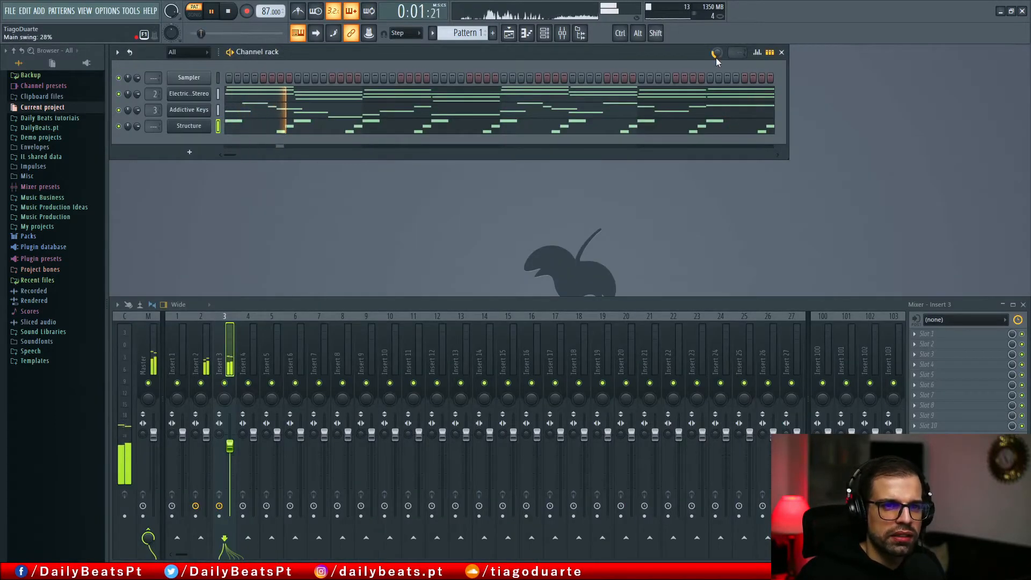
Select all G#3 notes in the Structure part and slightly lower their velocity.
{"action": "left_click", "coordinate": [341, 129]}
{"action": "left_click", "coordinate": [130, 223], "text": "ctrl"}
{"action": "scroll", "coordinate": [182, 222], "scroll_direction": "down", "scroll_amount": 1}
{"action": "scroll", "coordinate": [182, 223], "scroll_direction": "down", "scroll_amount": 3}
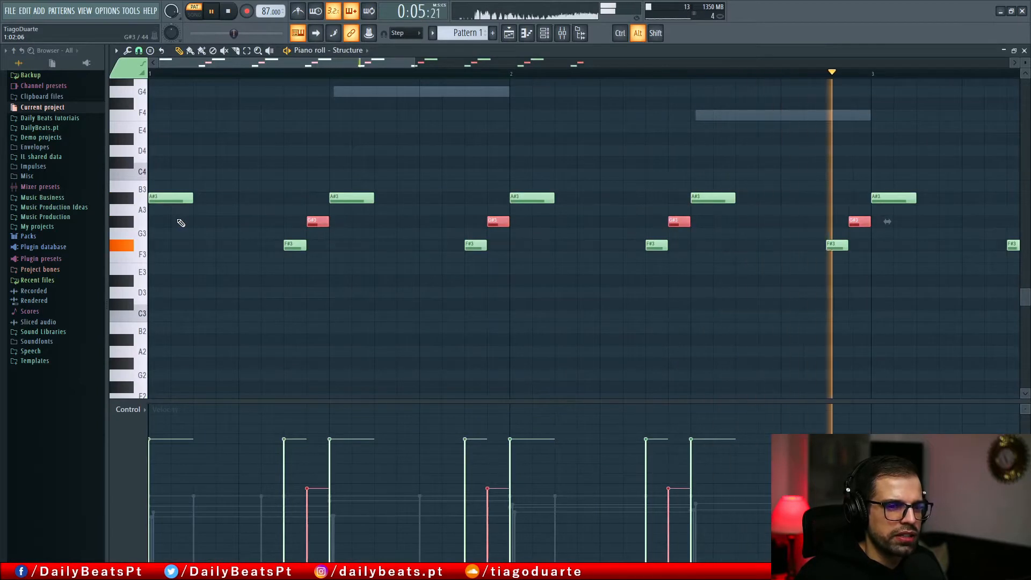
{"action": "scroll", "coordinate": [181, 223], "scroll_direction": "up", "scroll_amount": 2}
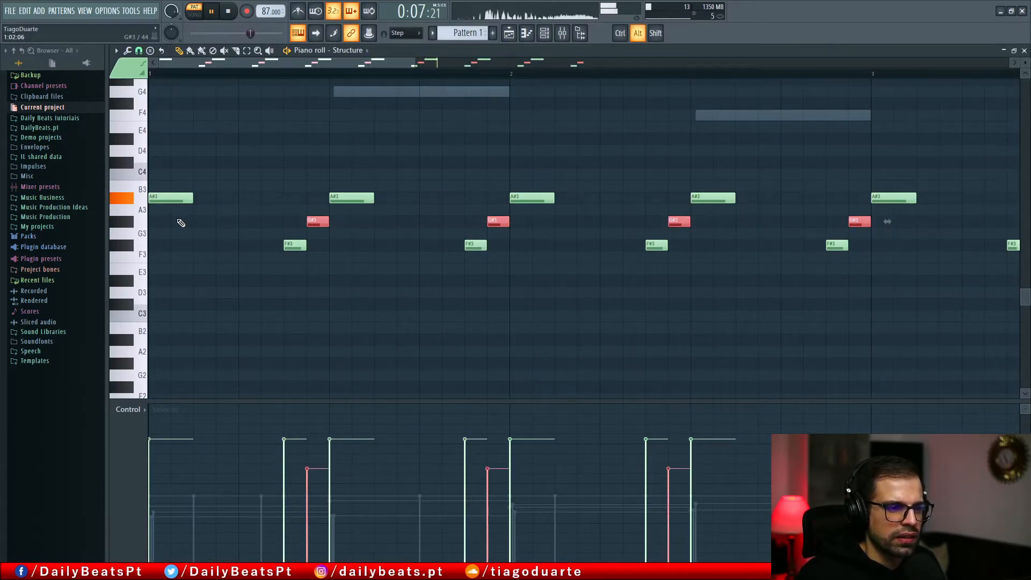
{"action": "scroll", "coordinate": [188, 224], "scroll_direction": "up", "scroll_amount": 1}
{"action": "left_click", "coordinate": [245, 307], "text": "ctrl"}
{"action": "scroll", "coordinate": [246, 307], "scroll_direction": "down", "scroll_amount": 2}
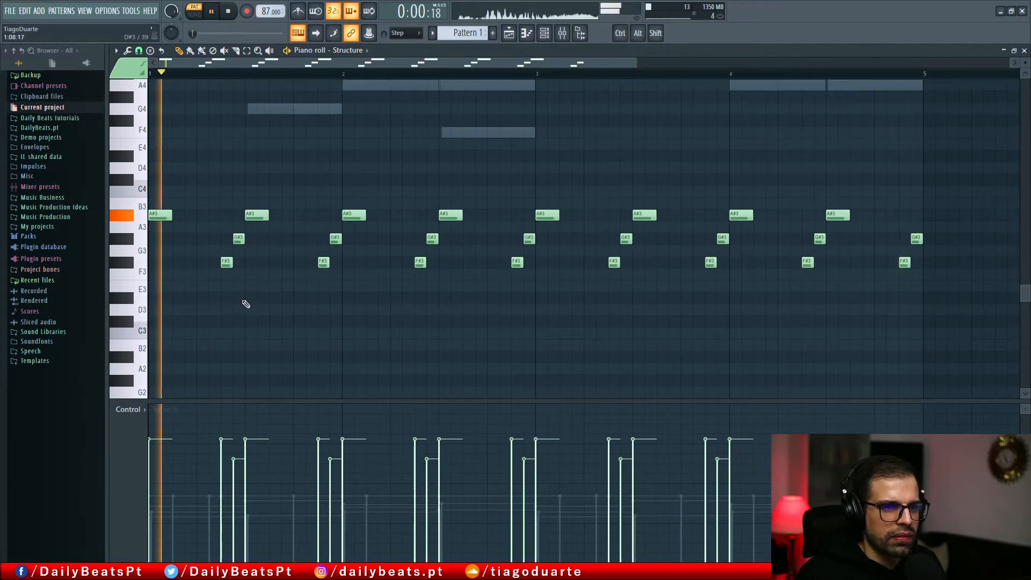
{"action": "key", "text": "F7"}
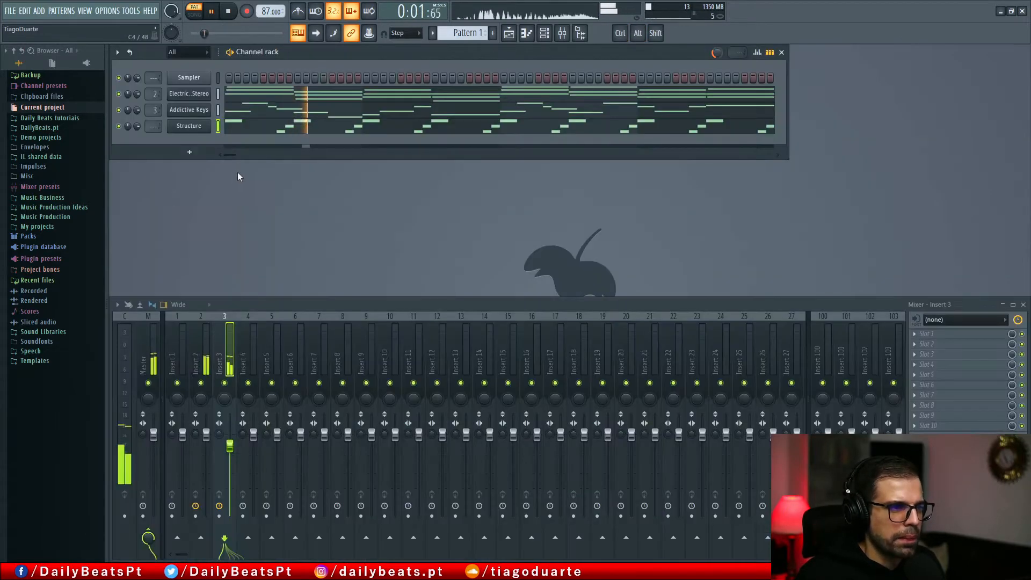
Add an Xpand!2 instrument from the AIR group and browse its preset categories down to Drums.
{"action": "left_click", "coordinate": [190, 152]}
{"action": "mouse_move", "coordinate": [202, 187]}
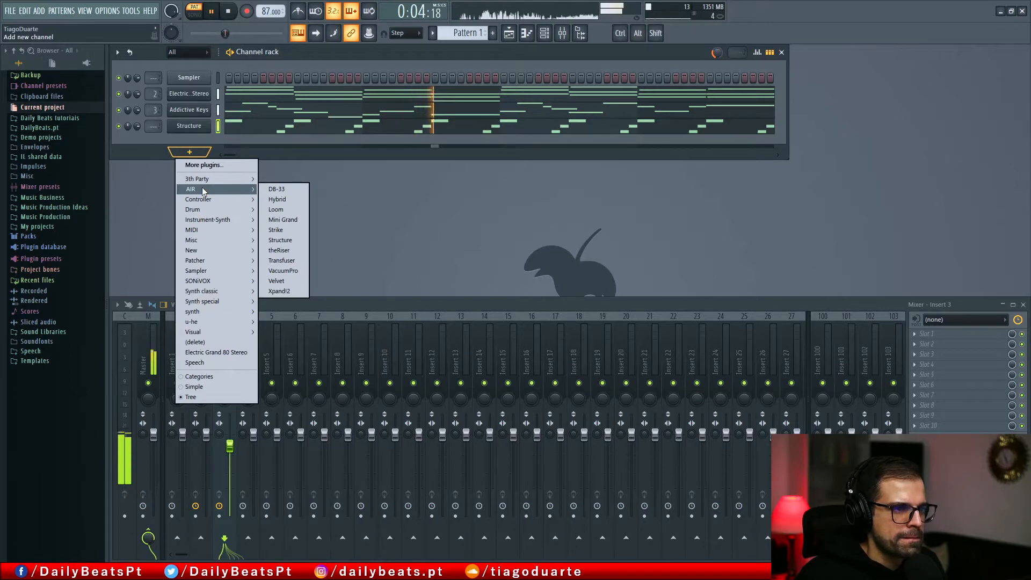
{"action": "left_click", "coordinate": [282, 291]}
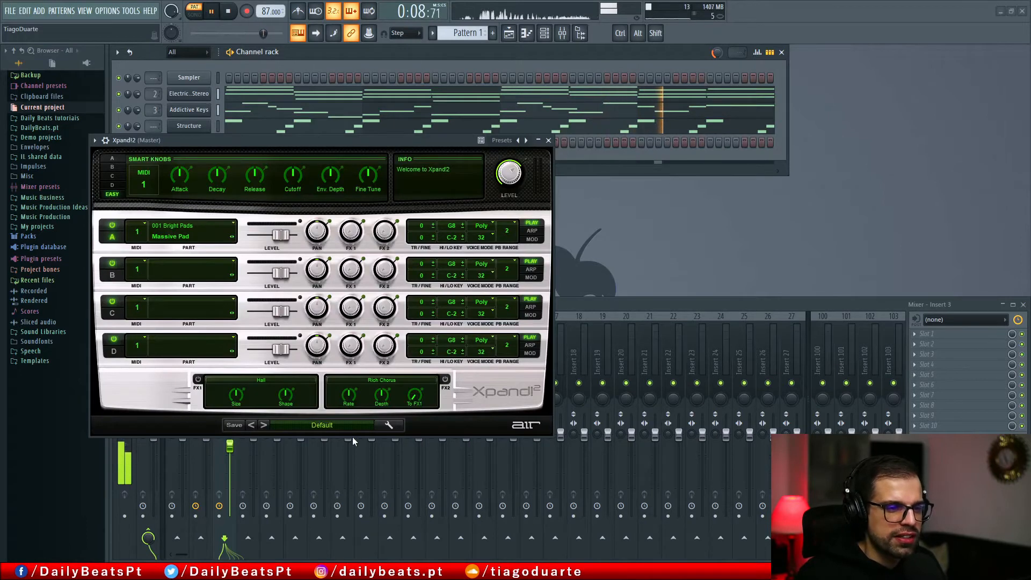
{"action": "left_click", "coordinate": [315, 428]}
{"action": "mouse_move", "coordinate": [317, 425]}
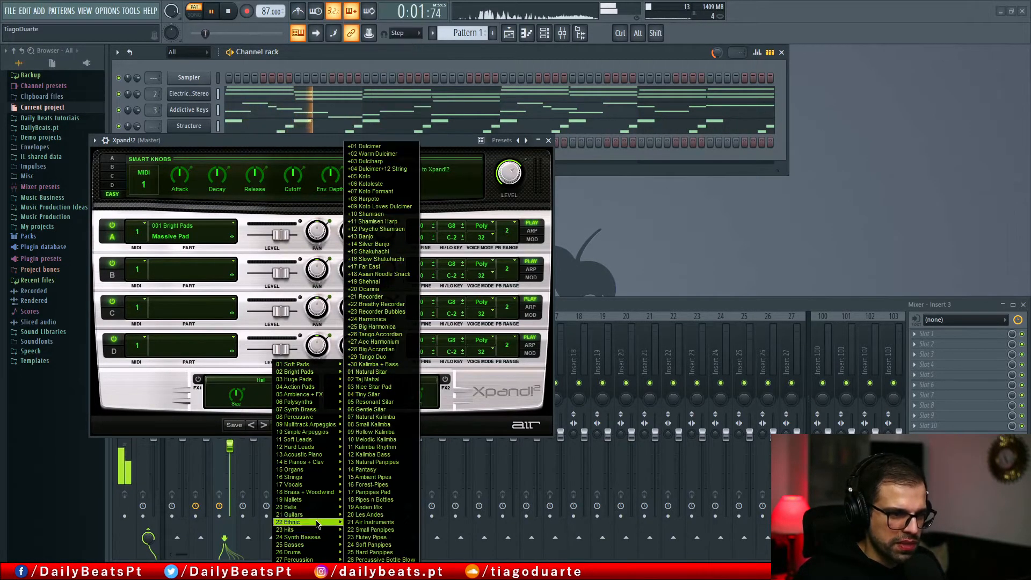
{"action": "mouse_move", "coordinate": [315, 553]}
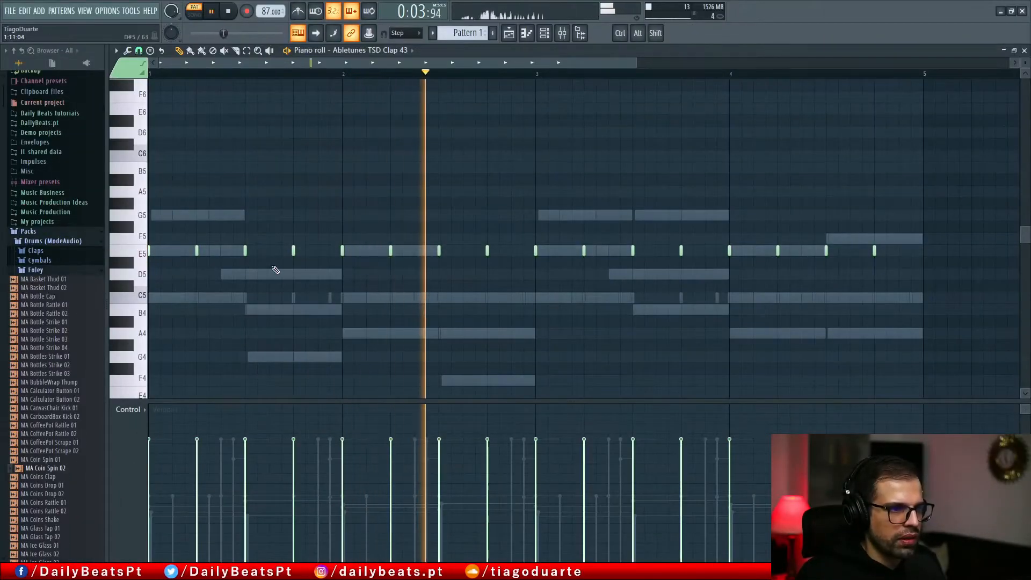
Add two E5 notes at steps 14 and 16 of bar 1 in the Abletunes TSD Clap 43 part.
{"action": "key", "text": "space"}
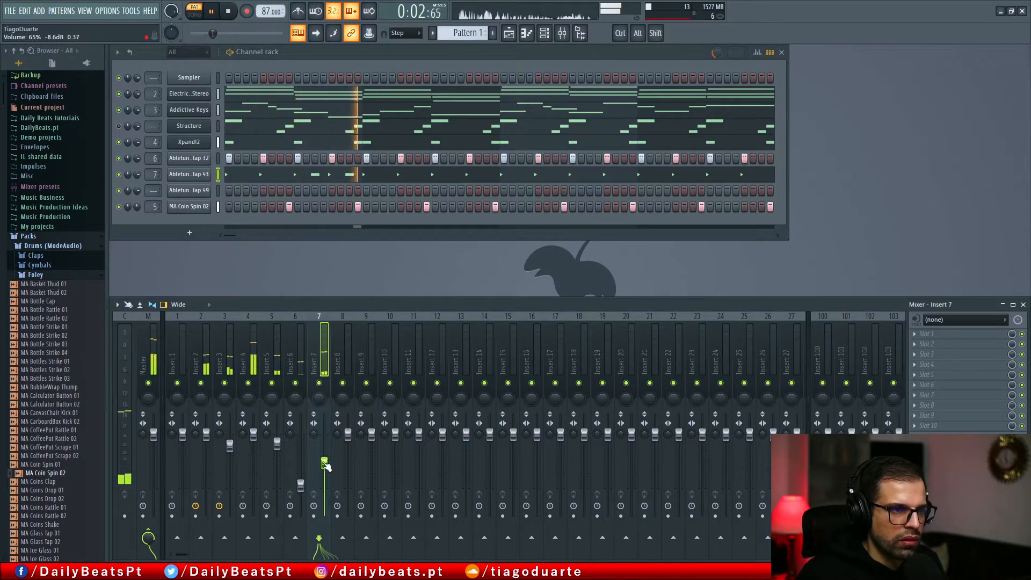
{"action": "left_click", "coordinate": [348, 173]}
{"action": "key", "text": "space"}
{"action": "left_click", "coordinate": [306, 250]}
{"action": "left_click_drag", "start_coordinate": [319, 251], "coordinate": [331, 253]}
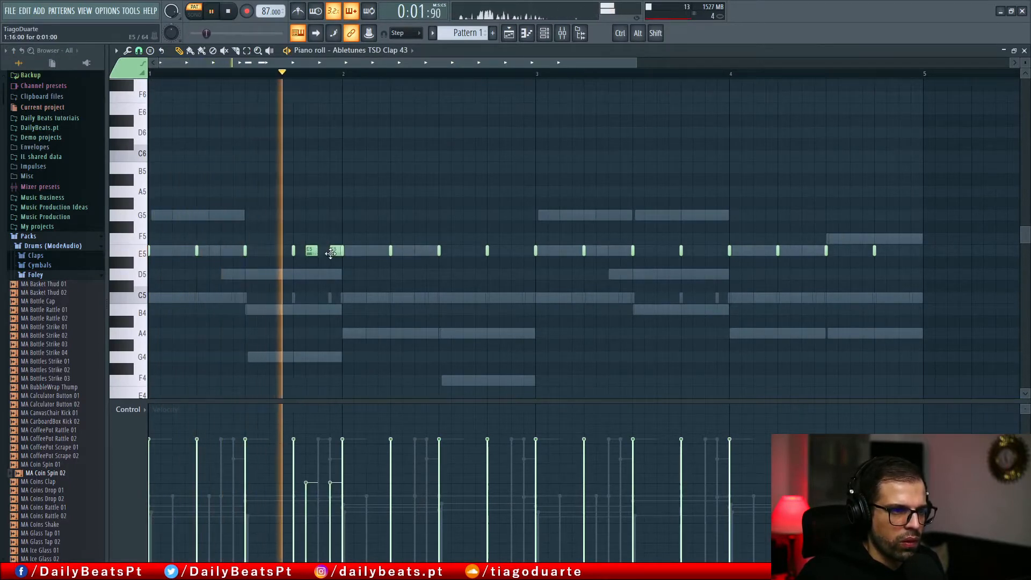
Lower the velocities of the two added clap notes, the first one to about 28%.
{"action": "left_click", "coordinate": [307, 519]}
{"action": "left_click", "coordinate": [330, 470]}
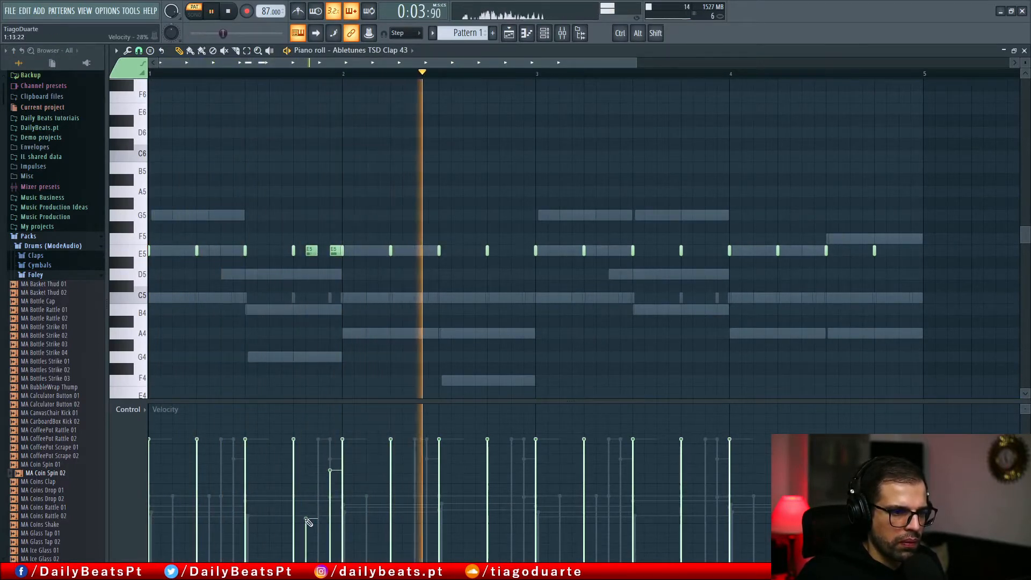
{"action": "left_click", "coordinate": [329, 476]}
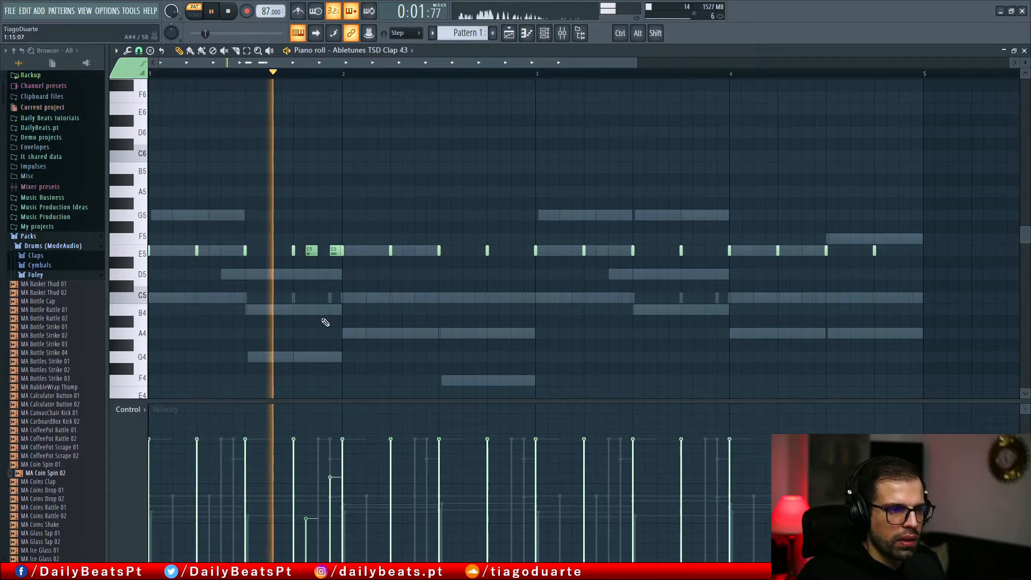
Copy the two quiet Clap 43 notes from the end of bar 1 to steps 14 and 16 of bar 3.
{"action": "left_click_drag", "start_coordinate": [336, 222], "coordinate": [303, 290]}
{"action": "left_click_drag", "start_coordinate": [316, 252], "coordinate": [694, 259]}
{"action": "left_click", "coordinate": [715, 341]}
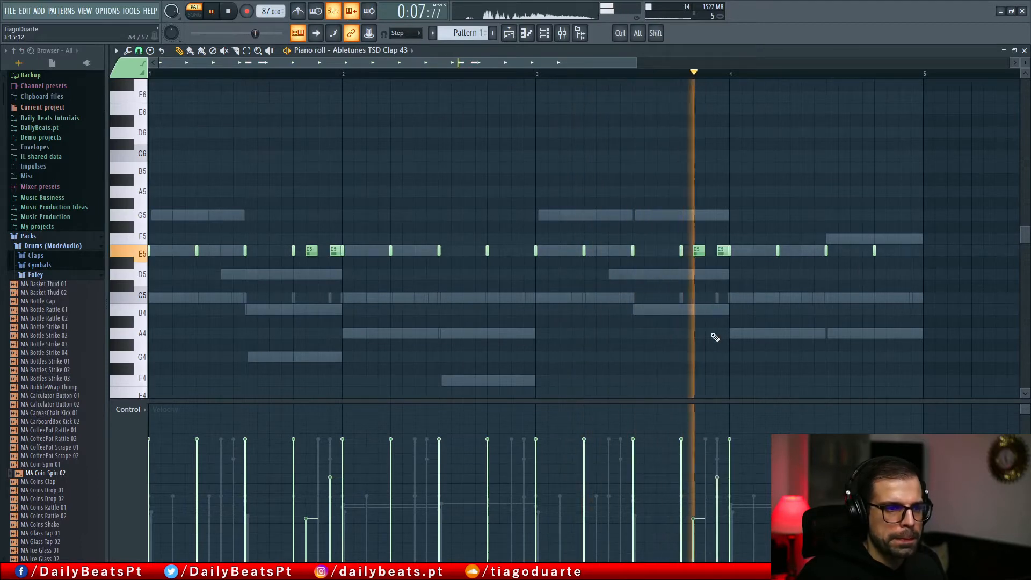
{"action": "key", "text": "F7"}
Program Abletunes TSD Clap 49 with C5 hits on beats 2 and 4 of all four bars.
{"action": "left_click", "coordinate": [217, 191]}
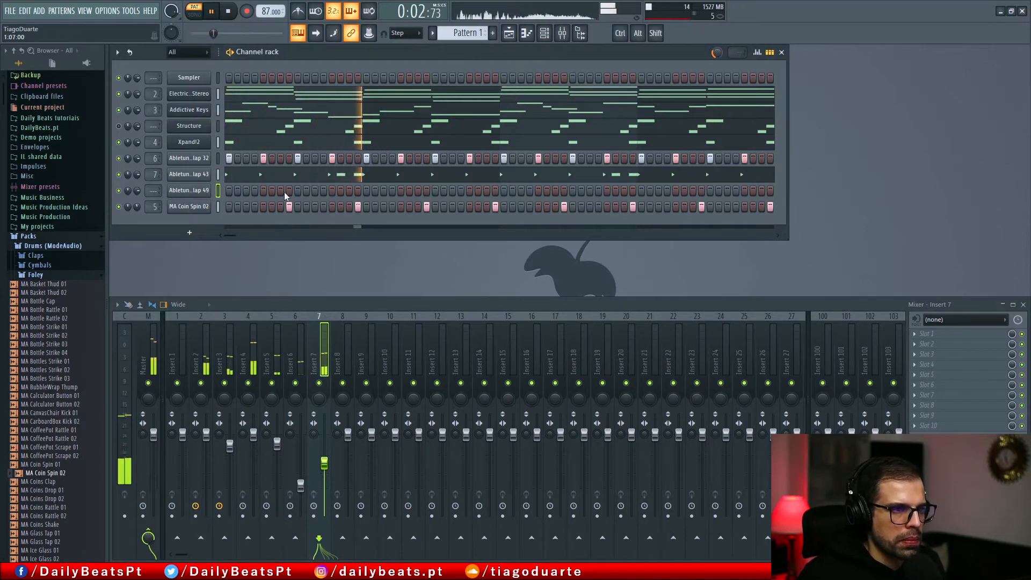
{"action": "right_click", "coordinate": [199, 195]}
{"action": "left_click", "coordinate": [206, 191]}
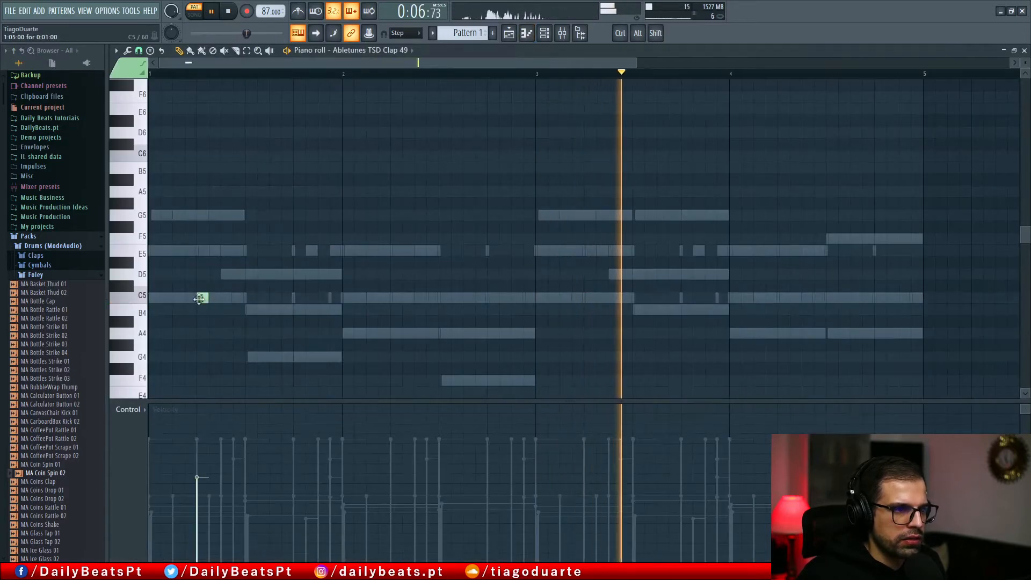
{"action": "left_click", "coordinate": [295, 298]}
{"action": "left_click_drag", "start_coordinate": [333, 326], "coordinate": [398, 304]}
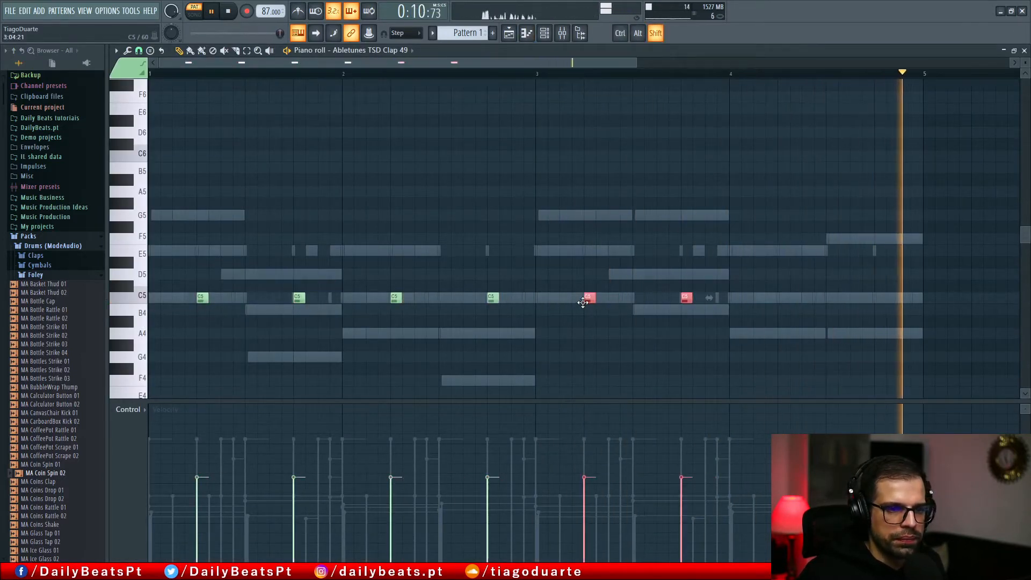
{"action": "left_click_drag", "start_coordinate": [589, 298], "coordinate": [784, 311]}
{"action": "left_click", "coordinate": [744, 347], "text": "ctrl"}
{"action": "key", "text": "Escape"}
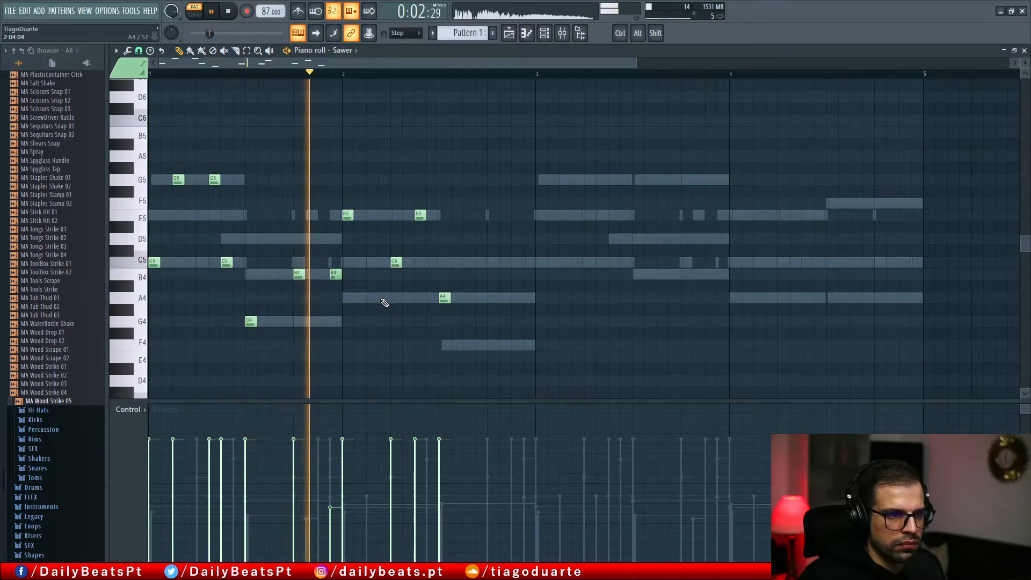
Add an A4 note at step 4 of bar 2 in the Sawer part and lower its velocity.
{"action": "left_click", "coordinate": [385, 299]}
{"action": "left_click", "coordinate": [379, 488]}
{"action": "left_click_drag", "start_coordinate": [377, 490], "coordinate": [377, 500]}
{"action": "right_click", "coordinate": [410, 350]}
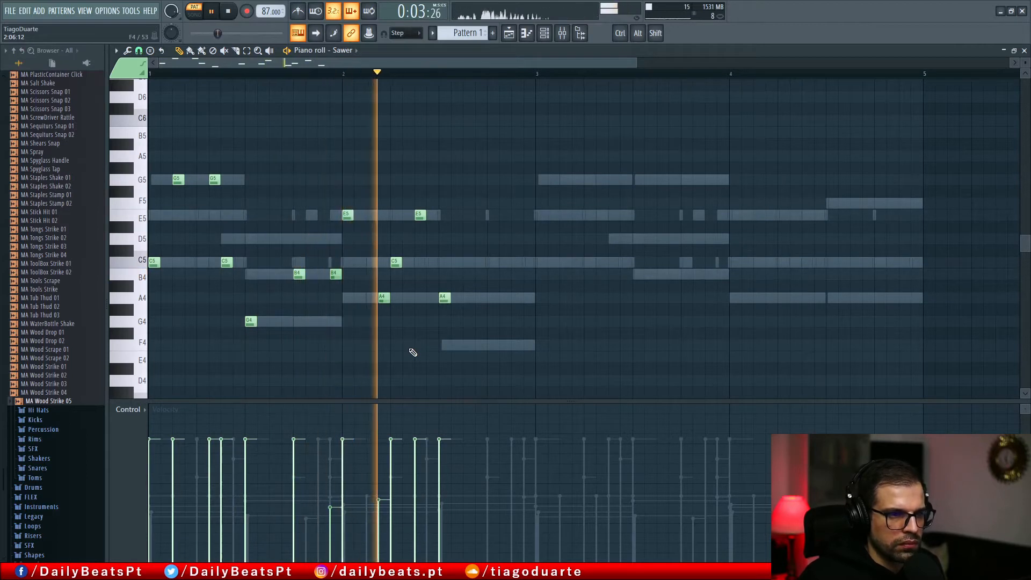
Copy the whole two-bar Sawer melody into bars 3 and 4.
{"action": "mouse_move", "coordinate": [521, 361]}
{"action": "left_mouse_down"}
{"action": "mouse_move", "coordinate": [253, 249]}
{"action": "mouse_move", "coordinate": [147, 115]}
{"action": "left_mouse_up"}
{"action": "left_click_drag", "start_coordinate": [153, 264], "coordinate": [540, 265]}
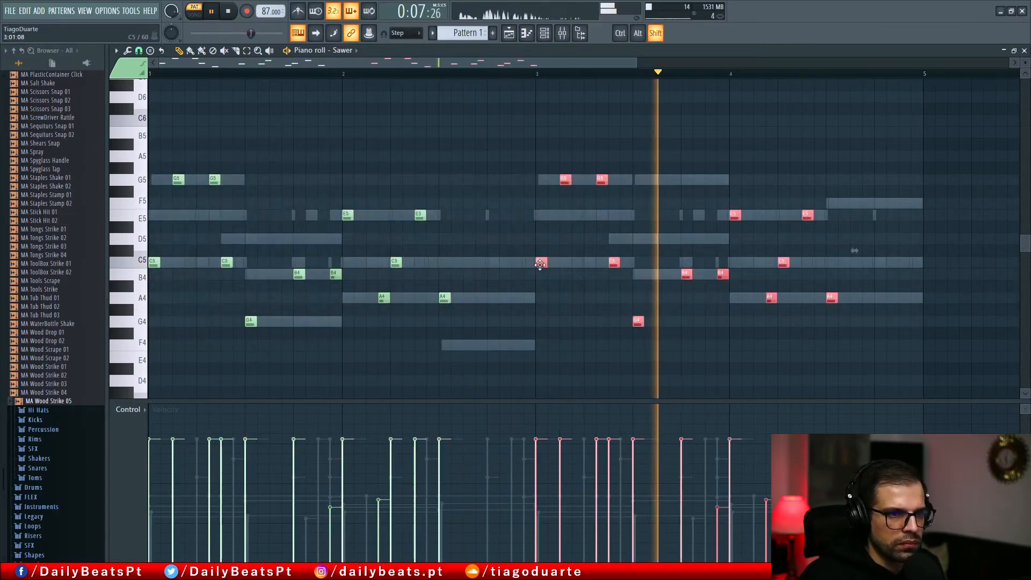
{"action": "left_click", "coordinate": [559, 333], "text": "ctrl"}
Raise the copied Sawer notes: bar 3's B4 notes to G5 and D5, and bar 4's step 9 A4 to F5.
{"action": "left_click_drag", "start_coordinate": [685, 275], "coordinate": [687, 179]}
{"action": "left_click_drag", "start_coordinate": [721, 274], "coordinate": [721, 237]}
{"action": "left_click_drag", "start_coordinate": [832, 298], "coordinate": [833, 203]}
Add a descending F5, D5, C5, A4 run on steps 13 to 16 of bar 4 in the Sawer part.
{"action": "left_click", "coordinate": [880, 203]}
{"action": "left_click", "coordinate": [892, 238]}
{"action": "left_click", "coordinate": [904, 261]}
{"action": "left_click", "coordinate": [916, 297]}
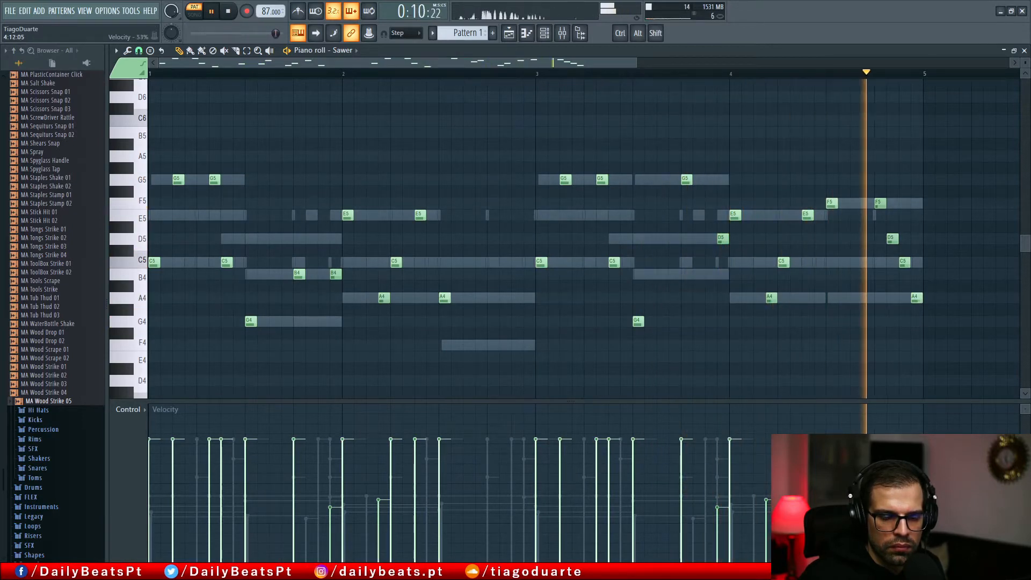
{"action": "key", "text": "F7"}
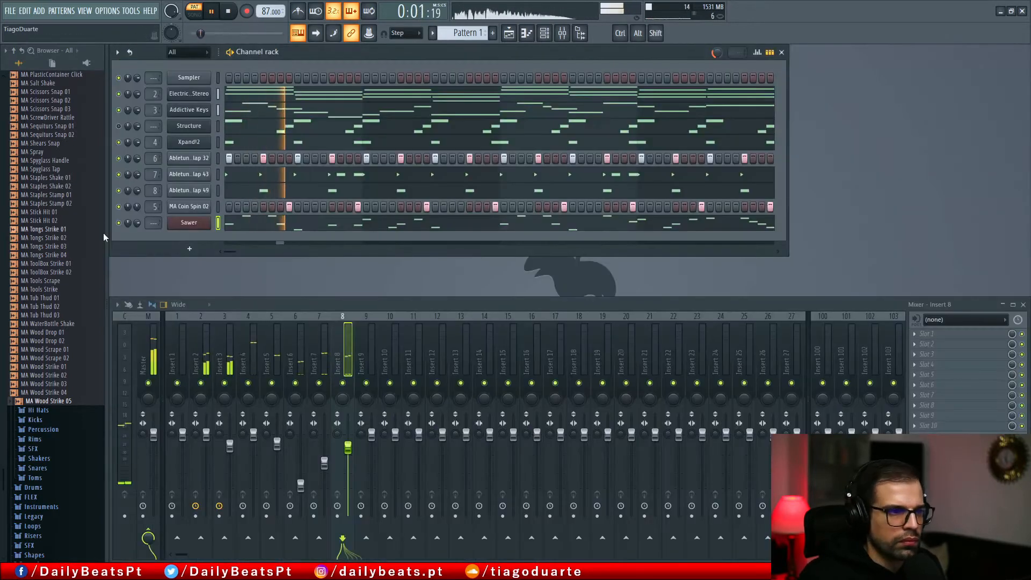
Delete all A#3 notes from the Structure part.
{"action": "left_click", "coordinate": [174, 225]}
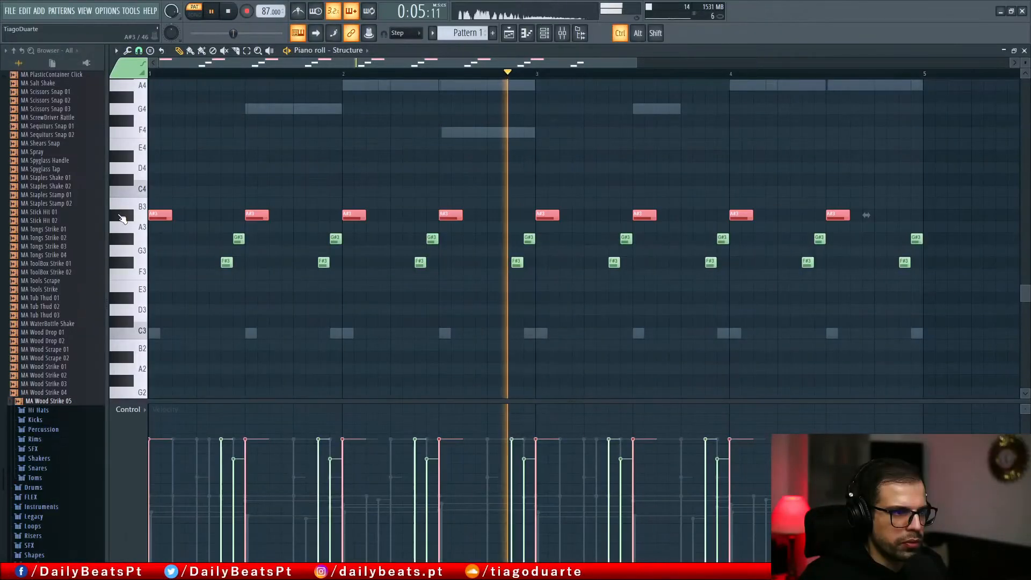
{"action": "key", "text": "Delete"}
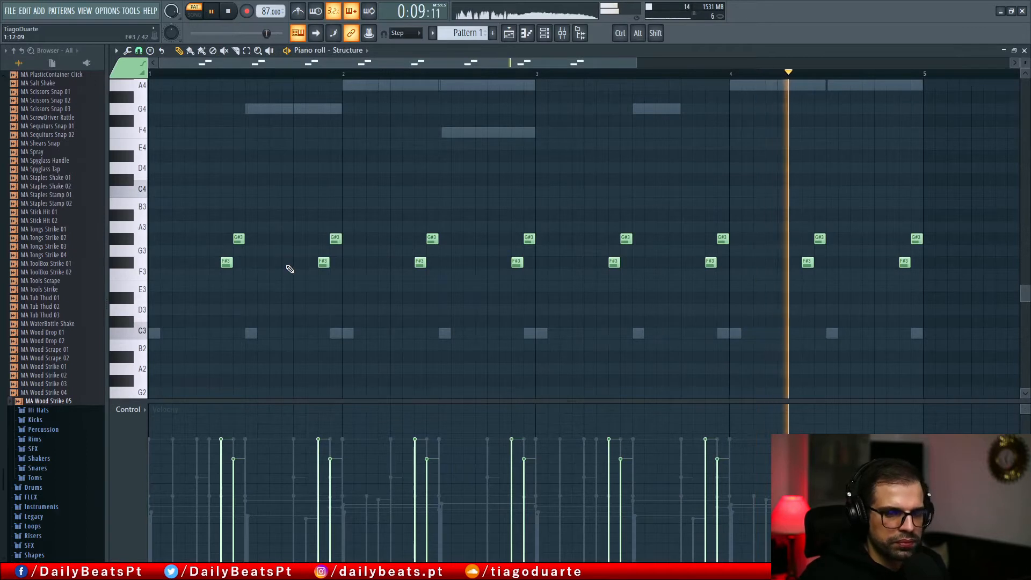
Add F#3 notes on beats 1 and 3 of all four bars in the Structure part, plus one at step 12 of bar 4.
{"action": "left_click_drag", "start_coordinate": [152, 263], "coordinate": [151, 263]}
{"action": "left_click", "coordinate": [153, 449], "text": "alt"}
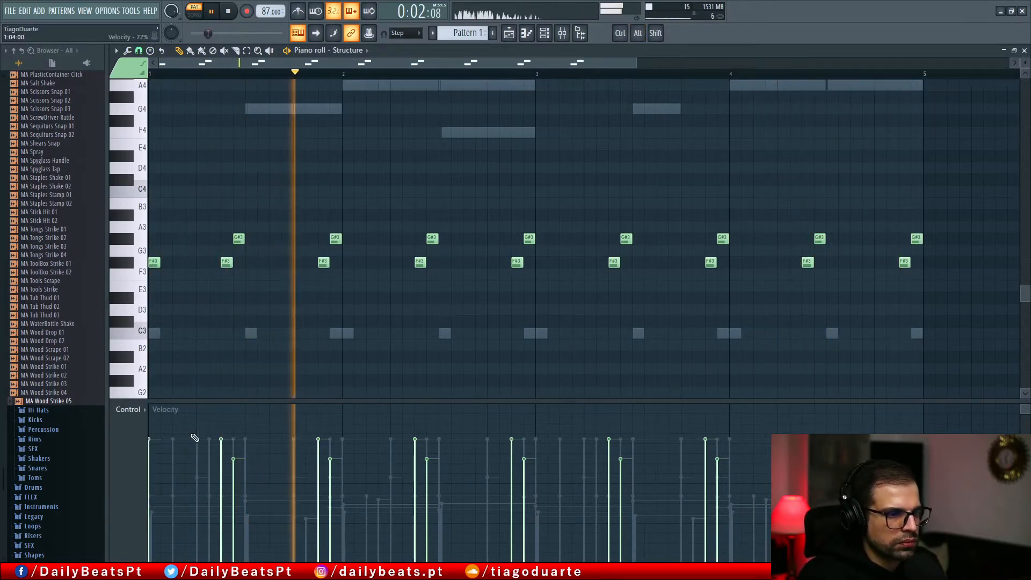
{"action": "left_click", "coordinate": [249, 263]}
{"action": "left_click", "coordinate": [347, 263]}
{"action": "left_click", "coordinate": [444, 263]}
{"action": "left_click", "coordinate": [540, 263]}
{"action": "left_click", "coordinate": [638, 262]}
{"action": "left_click", "coordinate": [734, 263]}
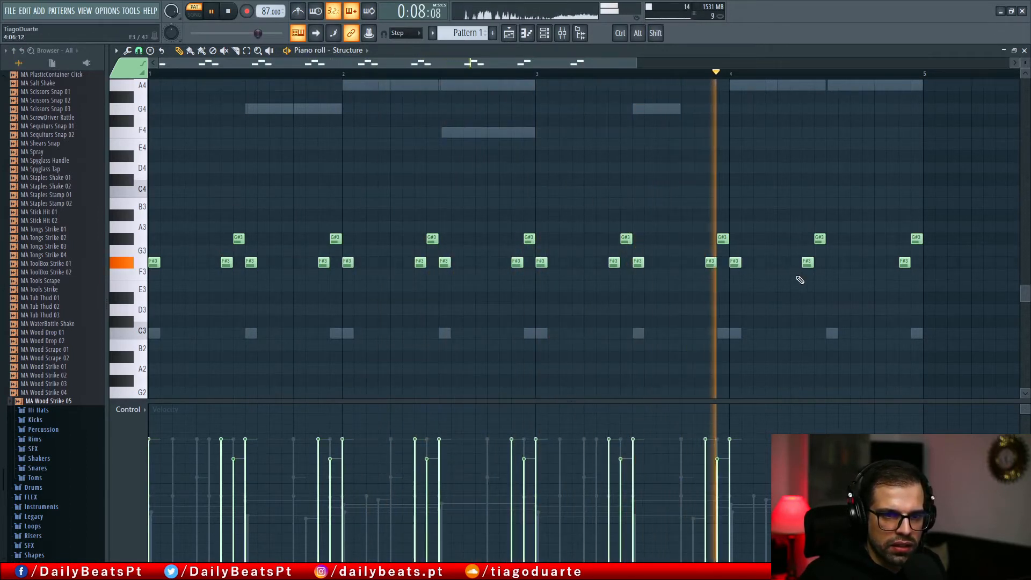
{"action": "left_click", "coordinate": [831, 263]}
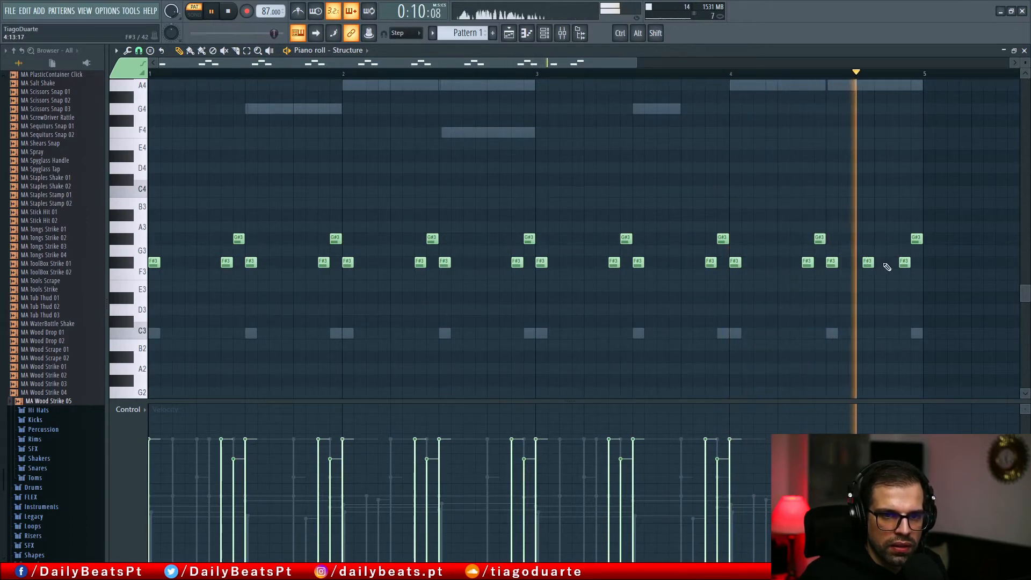
Add F#3 notes at steps 12 and 13 of bar 1 with reduced velocities, the first quieter.
{"action": "left_click", "coordinate": [287, 262]}
{"action": "left_click", "coordinate": [298, 262]}
{"action": "left_click", "coordinate": [282, 487]}
{"action": "left_click", "coordinate": [294, 459]}
Copy the F#3 pair to steps 12–13 of bar 2 with raised velocities, and that copy to steps 4–5 of bar 4.
{"action": "mouse_move", "coordinate": [306, 254]}
{"action": "left_mouse_down"}
{"action": "mouse_move", "coordinate": [286, 267]}
{"action": "mouse_move", "coordinate": [487, 273]}
{"action": "left_mouse_up"}
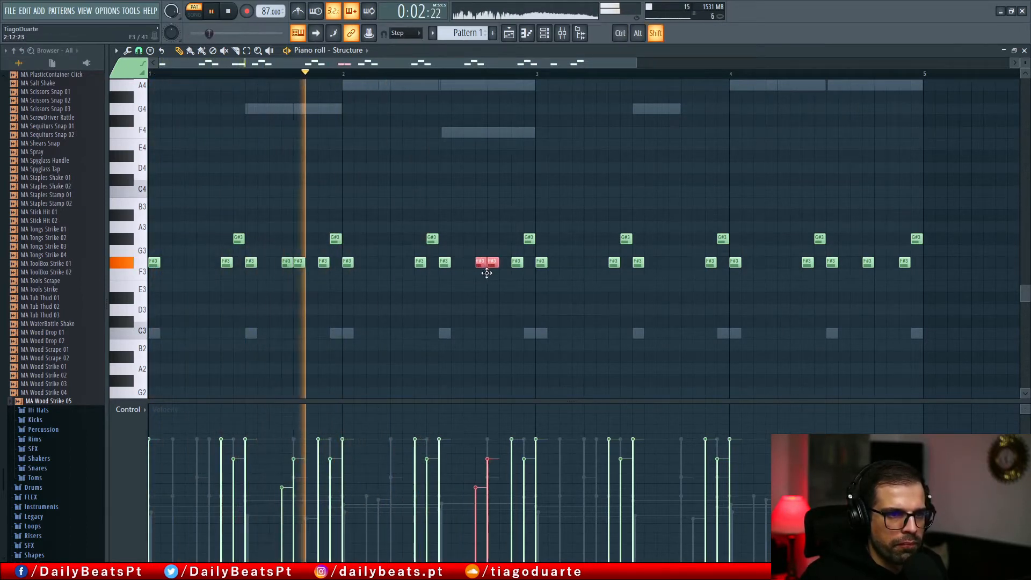
{"action": "left_click", "coordinate": [502, 329]}
{"action": "left_click", "coordinate": [487, 450]}
{"action": "left_click", "coordinate": [476, 471]}
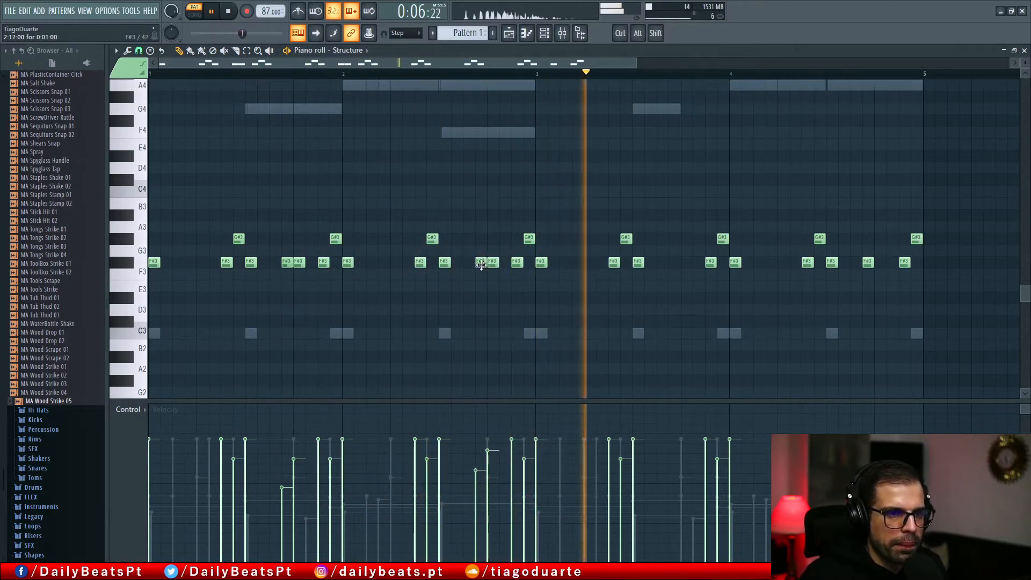
{"action": "mouse_move", "coordinate": [501, 255]}
{"action": "left_mouse_down"}
{"action": "mouse_move", "coordinate": [476, 270]}
{"action": "mouse_move", "coordinate": [782, 269]}
{"action": "left_mouse_up"}
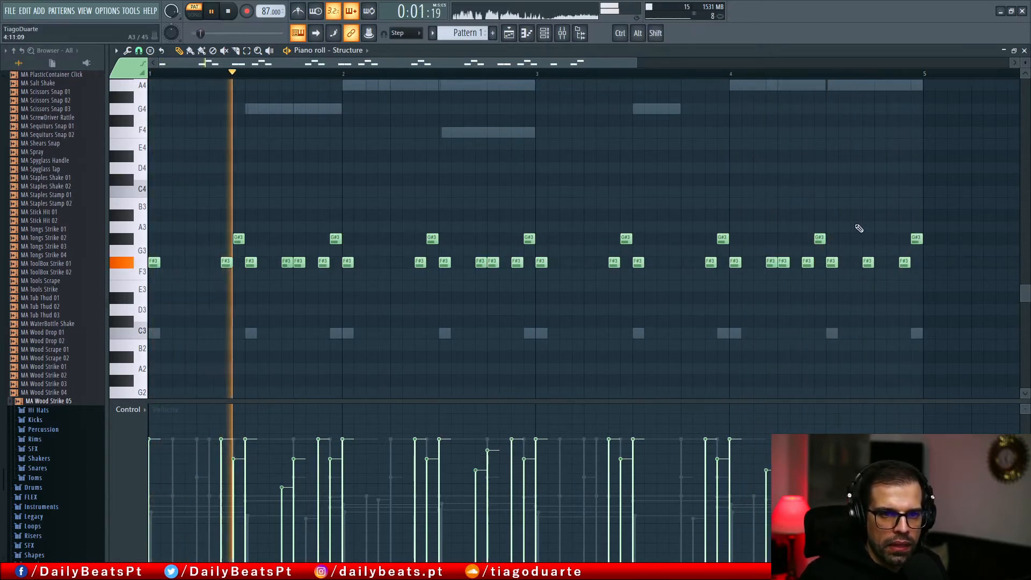
Raise the velocities of the F#3 notes at steps 12 and 13 of bar 1 in the Structure part.
{"action": "left_click", "coordinate": [283, 473]}
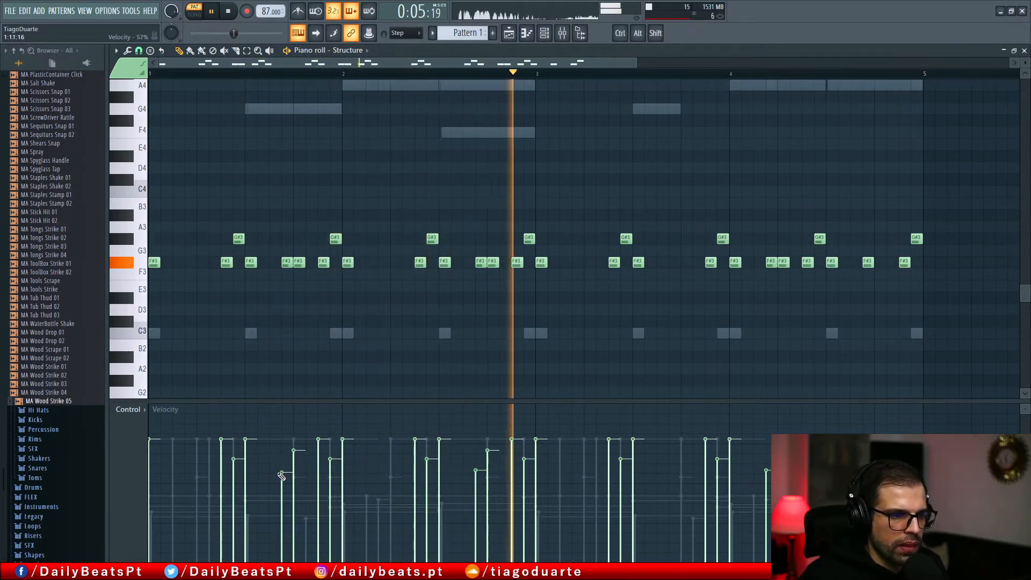
{"action": "key", "text": "F7"}
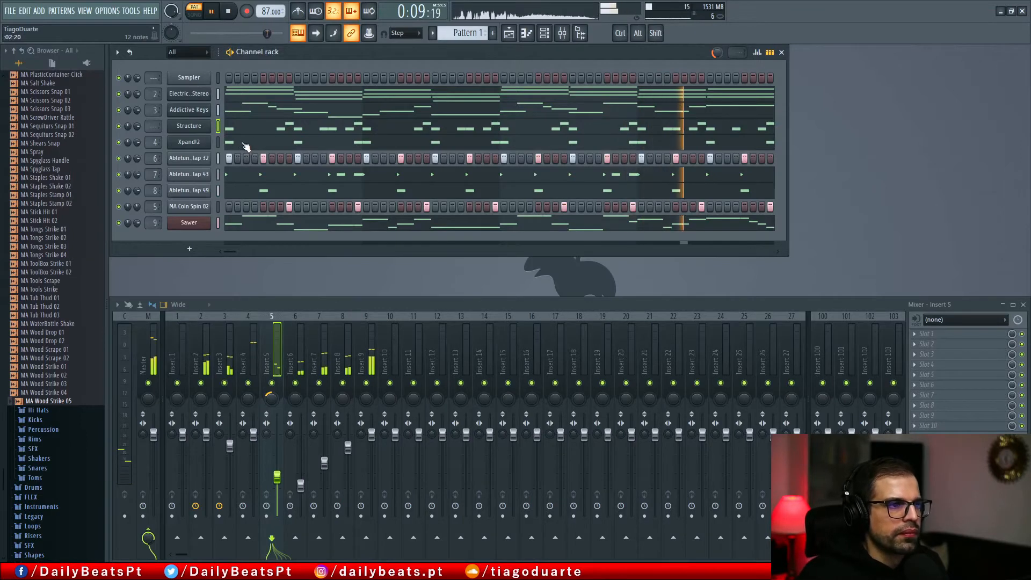
{"action": "key", "text": "F7"}
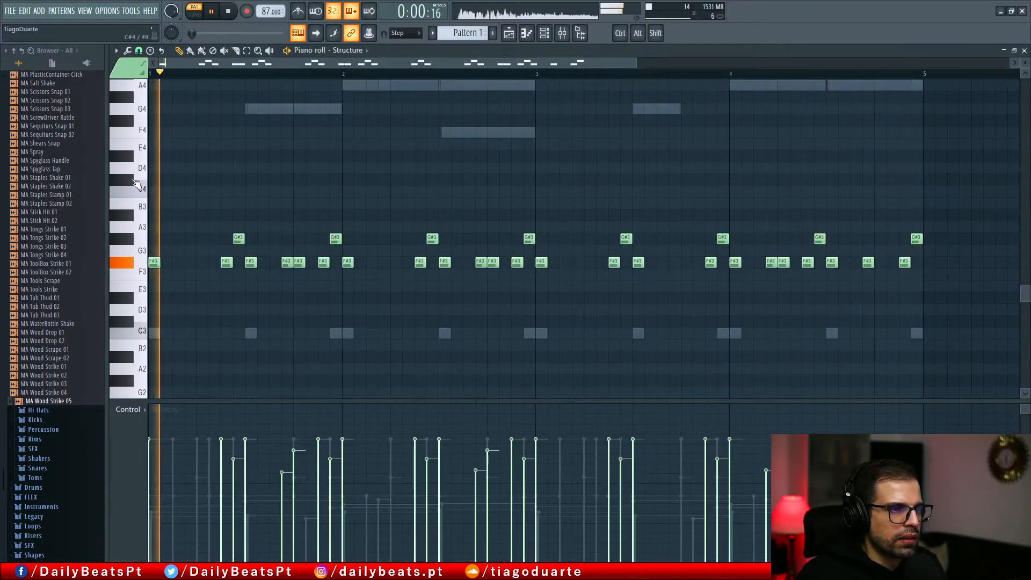
Play back the OrchestralCompanionStrings melody and raise the velocity of the G6 note that ends bar 1.
{"action": "left_click", "coordinate": [154, 156]}
{"action": "key", "text": "space"}
{"action": "key", "text": "space"}
{"action": "left_click_drag", "start_coordinate": [159, 157], "coordinate": [337, 168]}
{"action": "key", "text": "space"}
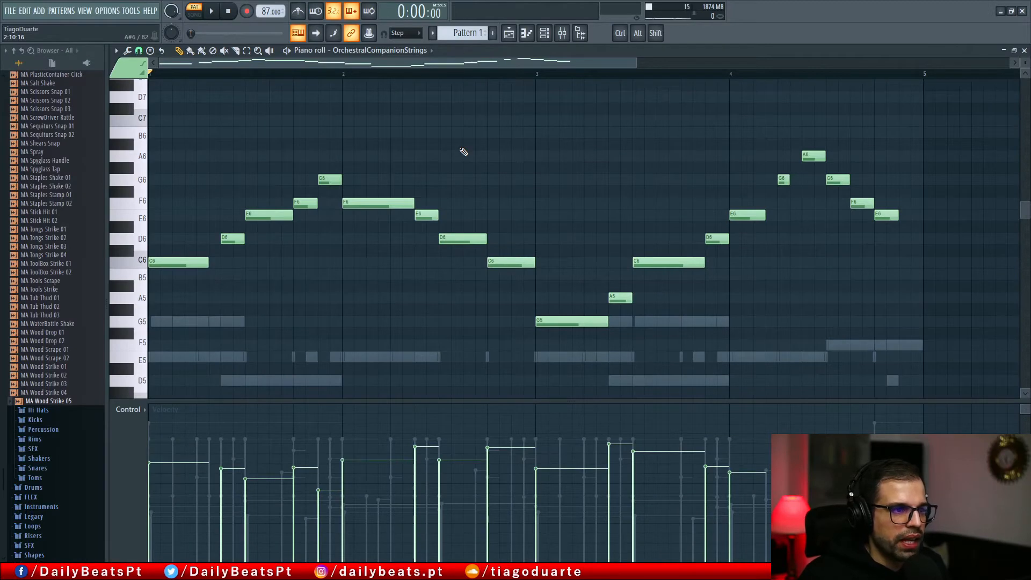
{"action": "key", "text": "space"}
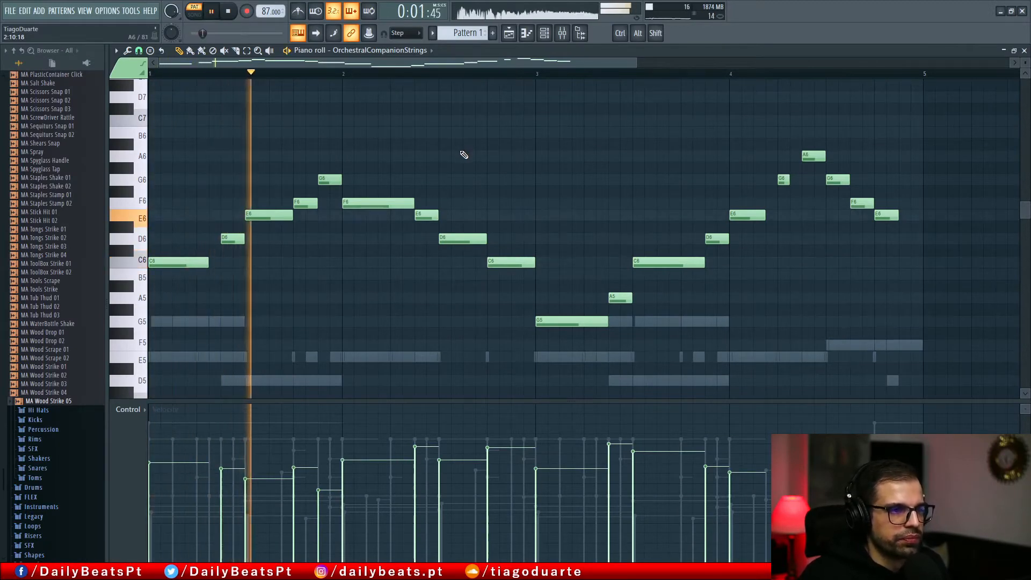
{"action": "left_click", "coordinate": [317, 473]}
{"action": "key", "text": "space"}
Transpose the strings melody down one octave and set its bar 2 notes to E5, D5, C5 and A4.
{"action": "scroll", "coordinate": [345, 329], "scroll_direction": "down", "scroll_amount": 5}
{"action": "key", "text": "ctrl+Down"}
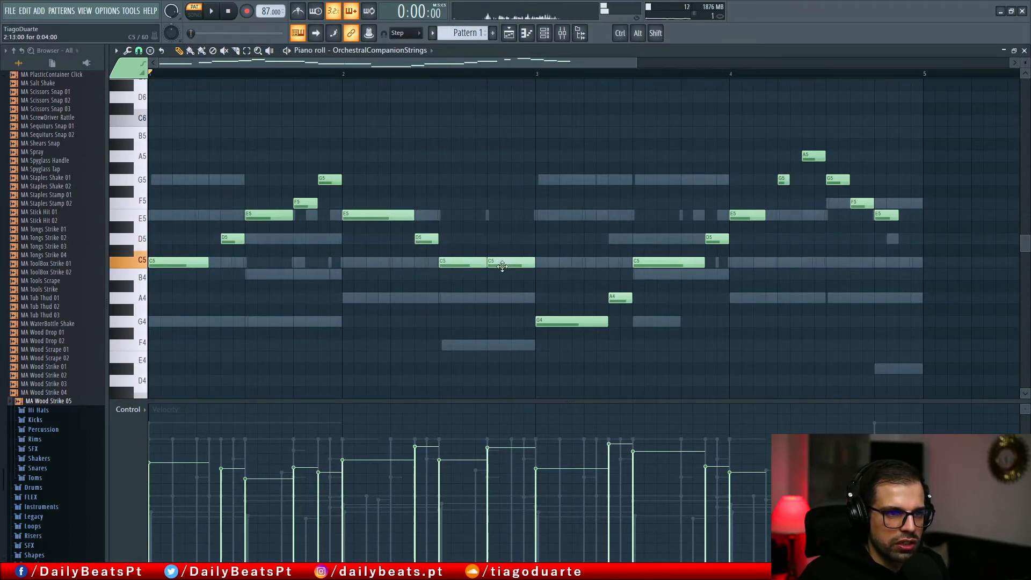
{"action": "left_click_drag", "start_coordinate": [505, 263], "coordinate": [505, 299]}
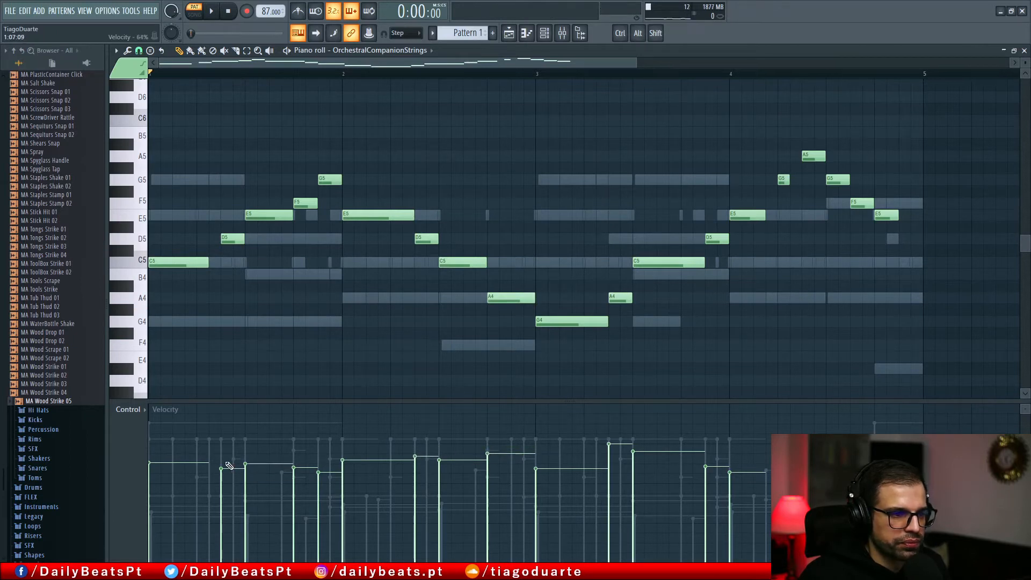
{"action": "key", "text": "space"}
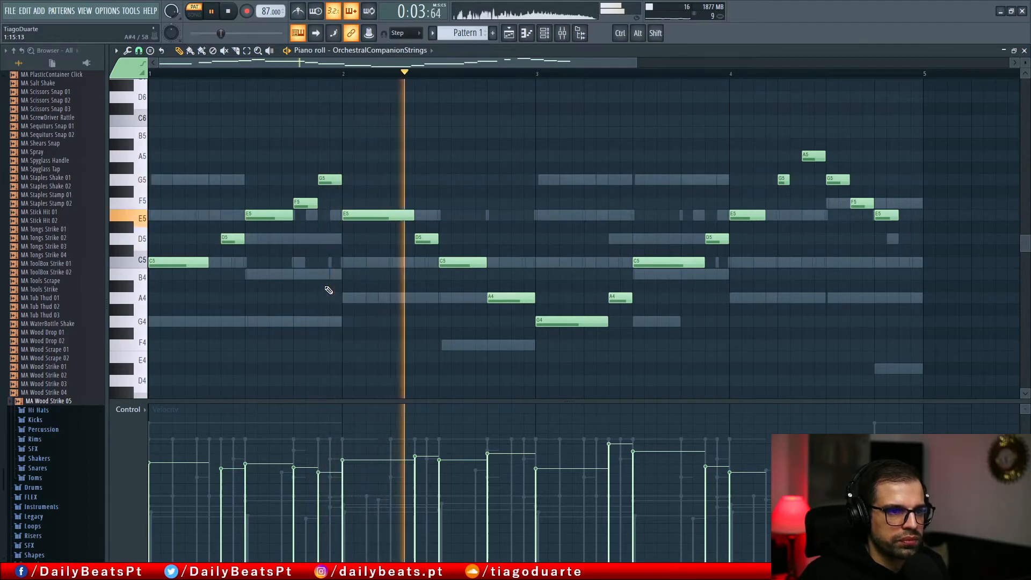
{"action": "key", "text": "space"}
Lower the long C5 strings note in bar 3 to B4 and add a D5 note at the end of bar 4.
{"action": "left_click_drag", "start_coordinate": [558, 322], "coordinate": [556, 330]}
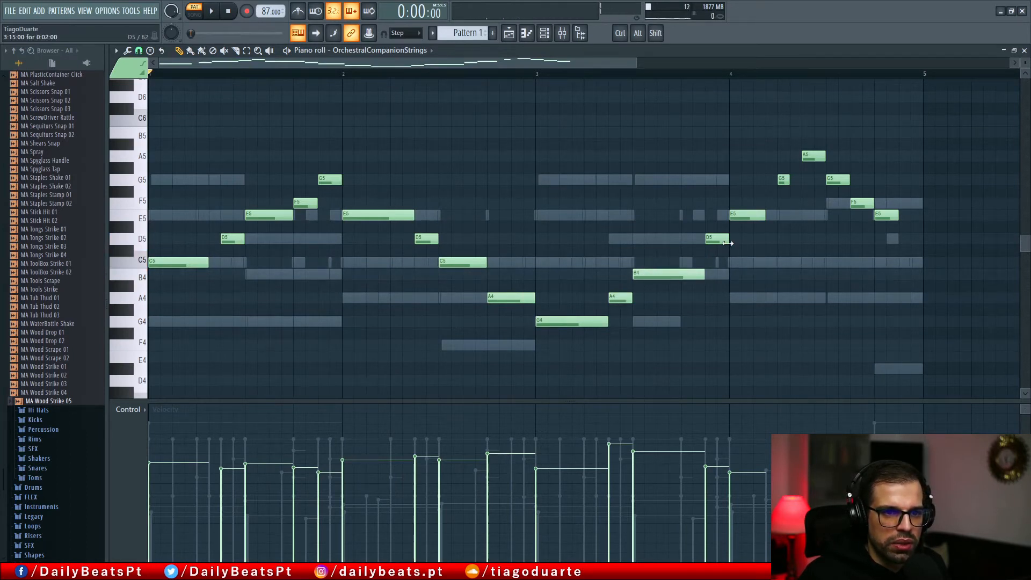
{"action": "left_click", "coordinate": [743, 215]}
{"action": "left_click", "coordinate": [783, 180]}
{"action": "left_click", "coordinate": [813, 156]}
{"action": "left_click", "coordinate": [832, 180]}
{"action": "left_click", "coordinate": [862, 203]}
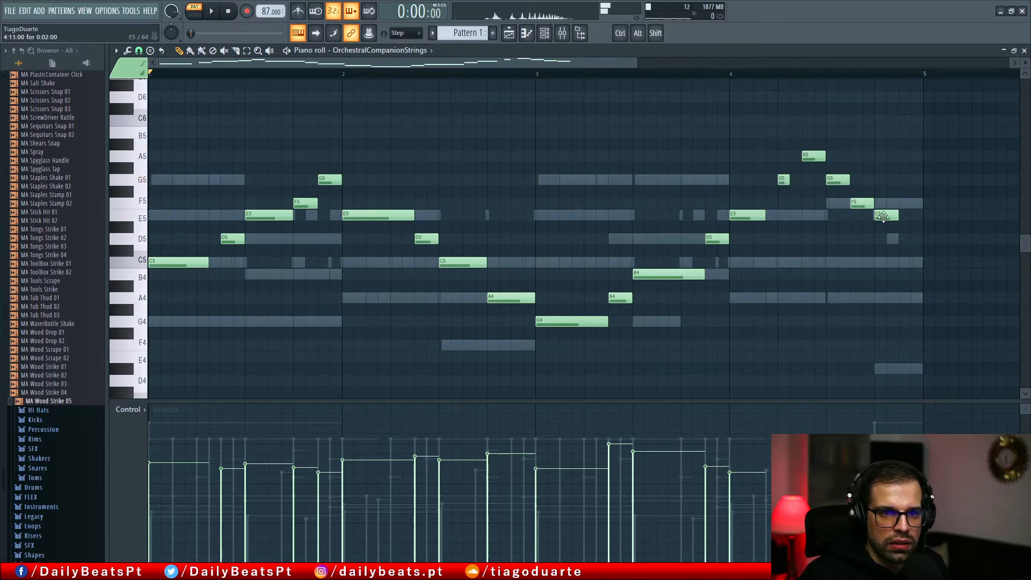
{"action": "left_click", "coordinate": [899, 260]}
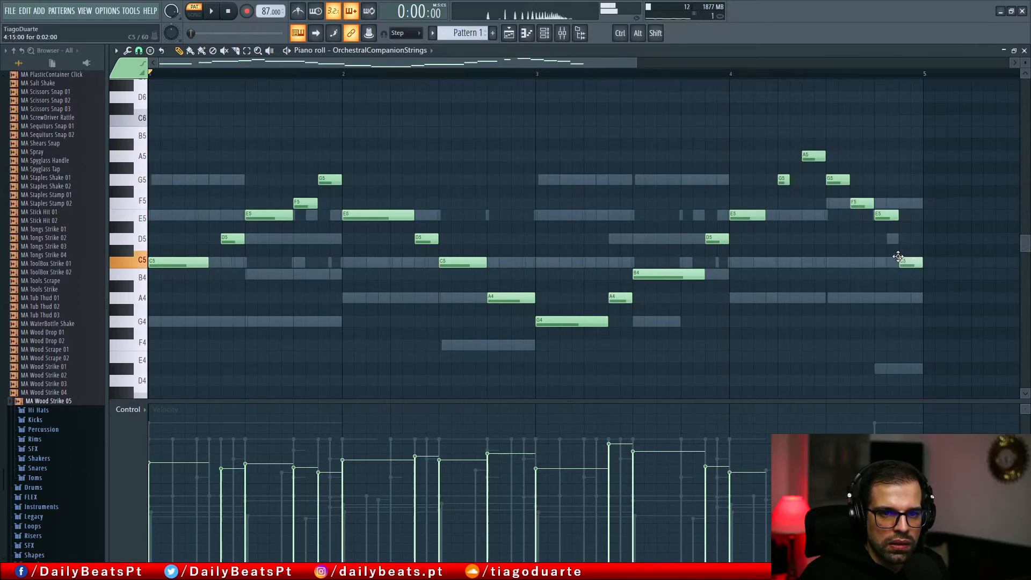
Transpose the whole strings melody up one octave while the pattern plays.
{"action": "key", "text": "space"}
{"action": "scroll", "coordinate": [810, 318], "scroll_direction": "down", "scroll_amount": 3}
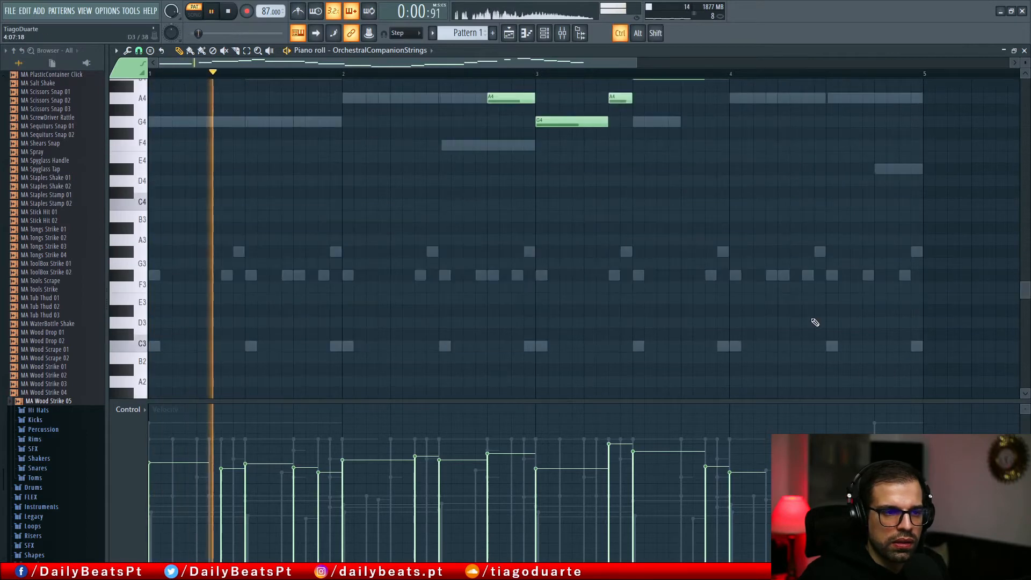
{"action": "key", "text": "ctrl+Up"}
{"action": "scroll", "coordinate": [604, 306], "scroll_direction": "up", "scroll_amount": 5}
{"action": "scroll", "coordinate": [599, 306], "scroll_direction": "down", "scroll_amount": 3}
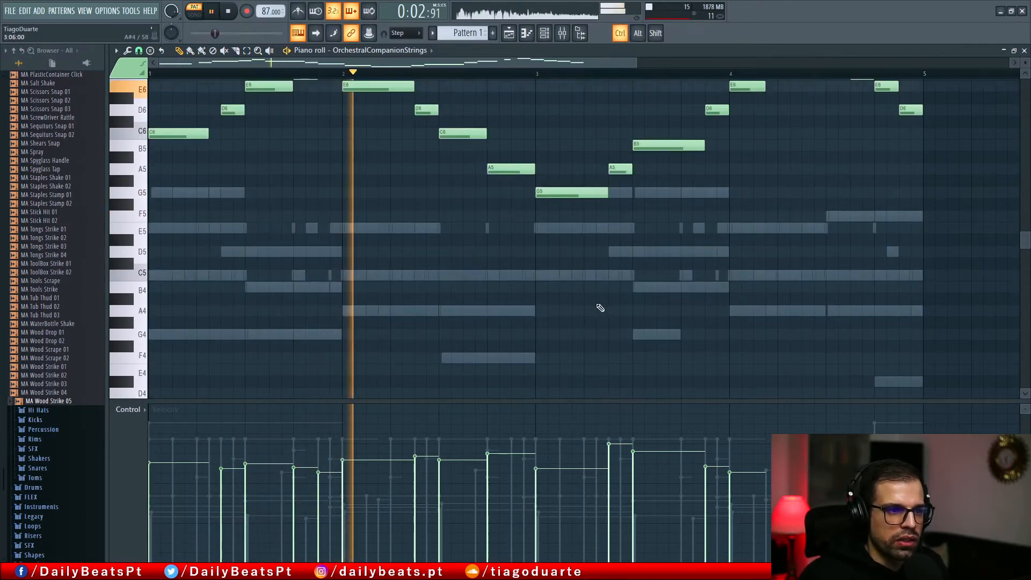
{"action": "scroll", "coordinate": [544, 287], "scroll_direction": "up", "scroll_amount": 2}
Route the strings channel to mixer track 11 and lower that track's volume to about -5.3 dB.
{"action": "key", "text": "F7"}
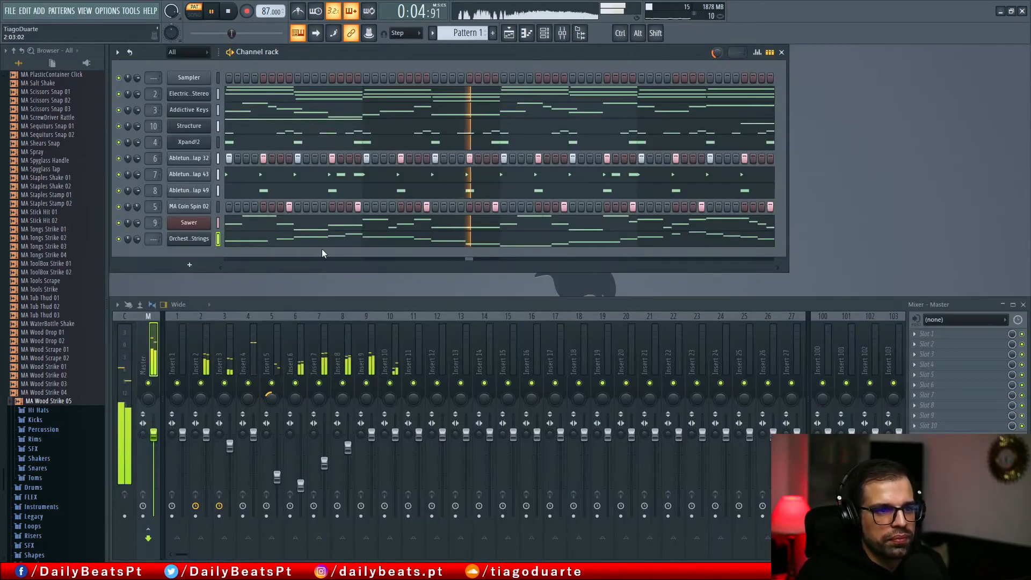
{"action": "left_click_drag", "start_coordinate": [153, 239], "coordinate": [153, 226]}
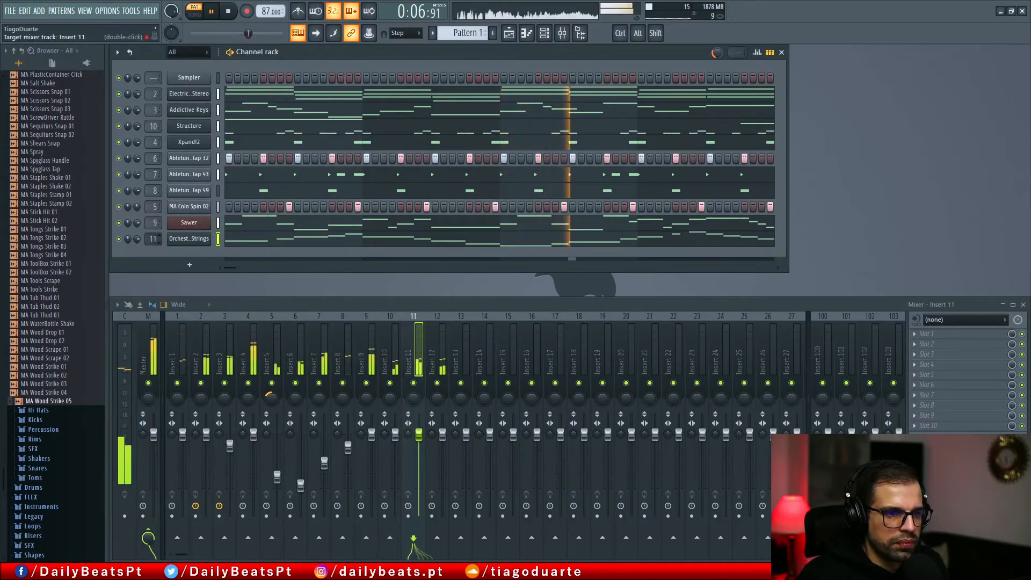
{"action": "left_click_drag", "start_coordinate": [418, 439], "coordinate": [419, 454]}
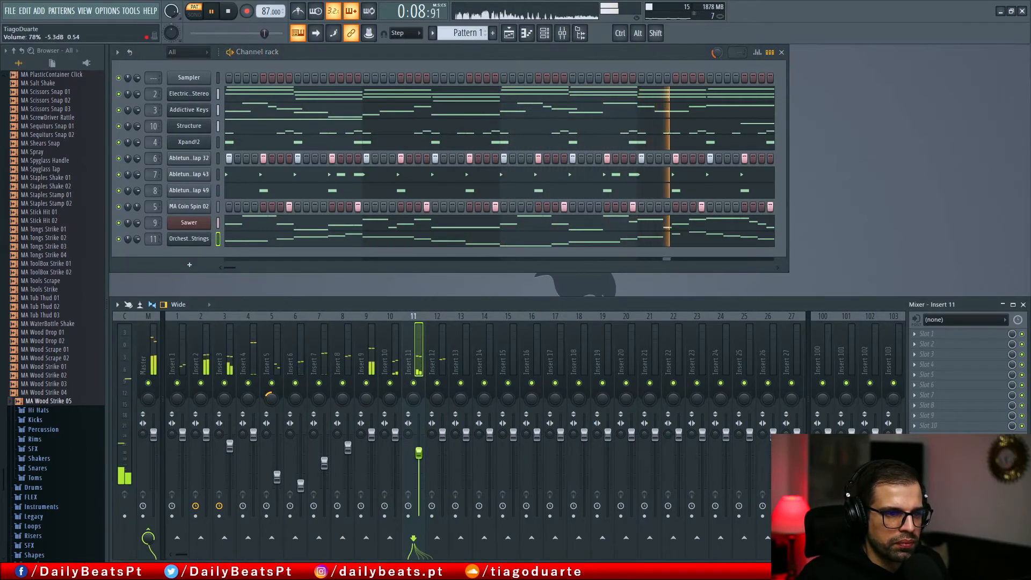
{"action": "left_click_drag", "start_coordinate": [419, 455], "coordinate": [418, 456]}
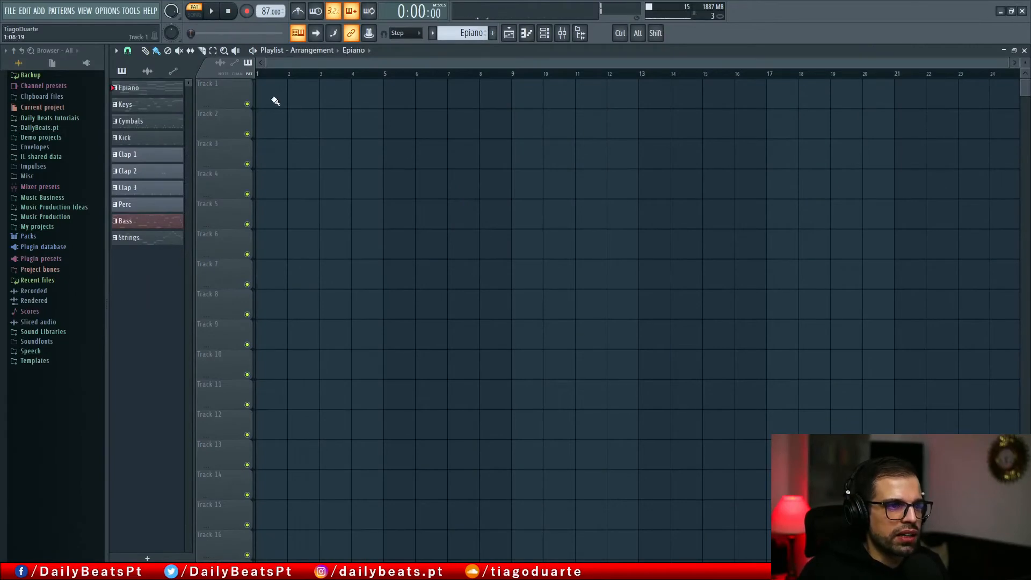
Fill Track 1 of the playlist with back-to-back Epiano clips from bar 1 through bar 28.
{"action": "mouse_move", "coordinate": [276, 102]}
{"action": "left_mouse_down"}
{"action": "mouse_move", "coordinate": [594, 97]}
{"action": "mouse_move", "coordinate": [737, 109]}
{"action": "left_mouse_up"}
{"action": "scroll", "coordinate": [472, 198], "scroll_direction": "down", "scroll_amount": 3}
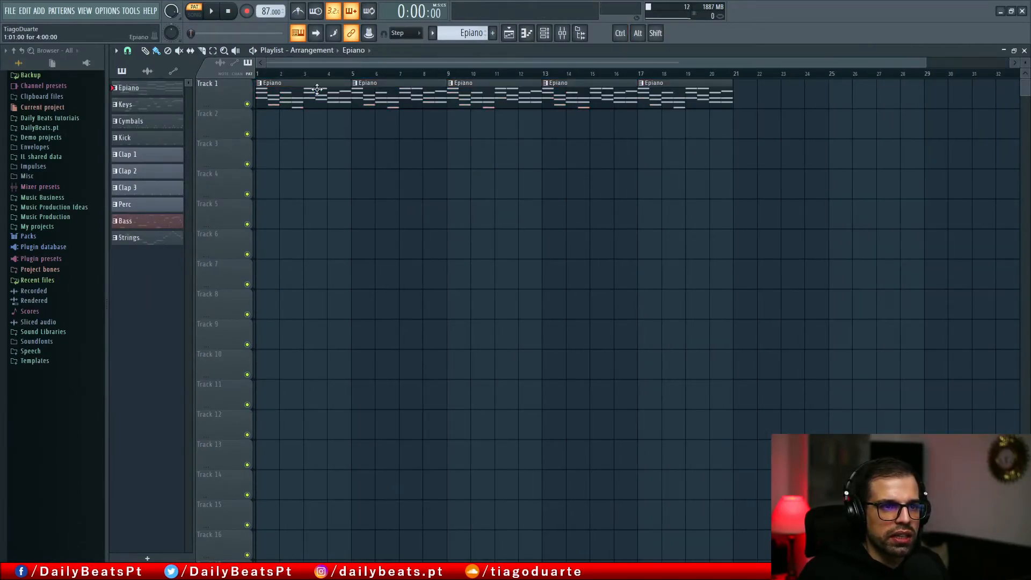
{"action": "left_click_drag", "start_coordinate": [374, 127], "coordinate": [698, 83]}
{"action": "left_click_drag", "start_coordinate": [795, 112], "coordinate": [874, 101]}
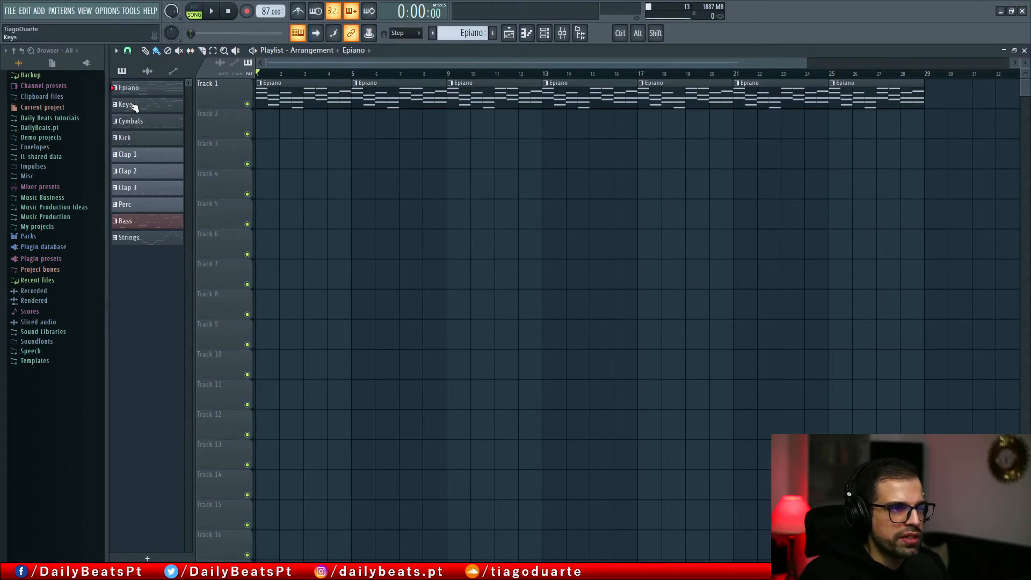
Fill Track 2 with Keys clips and Track 3 with Cymbals clips from bar 5 through bar 28.
{"action": "left_click_drag", "start_coordinate": [329, 156], "coordinate": [880, 139]}
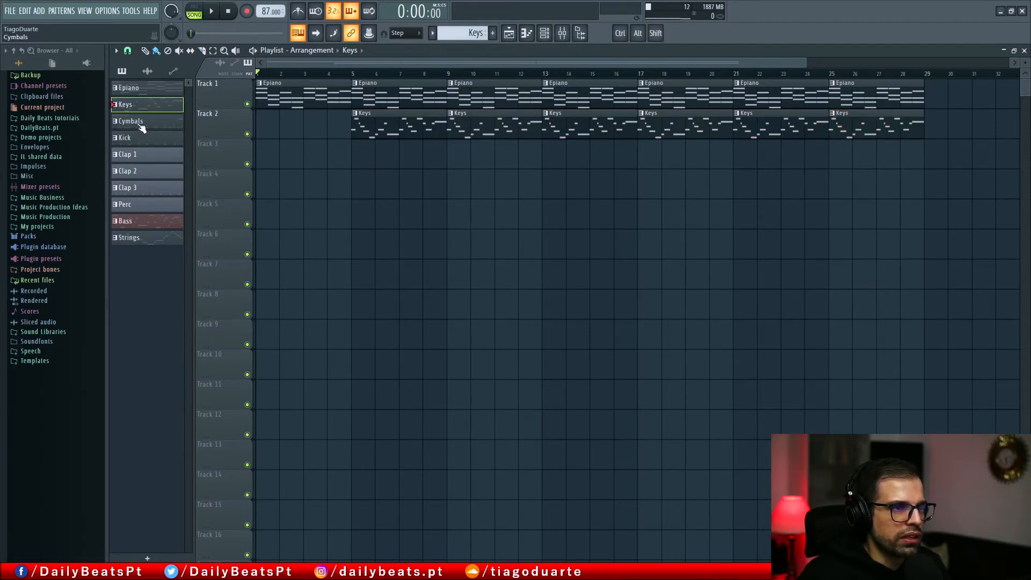
{"action": "left_click_drag", "start_coordinate": [140, 126], "coordinate": [375, 164]}
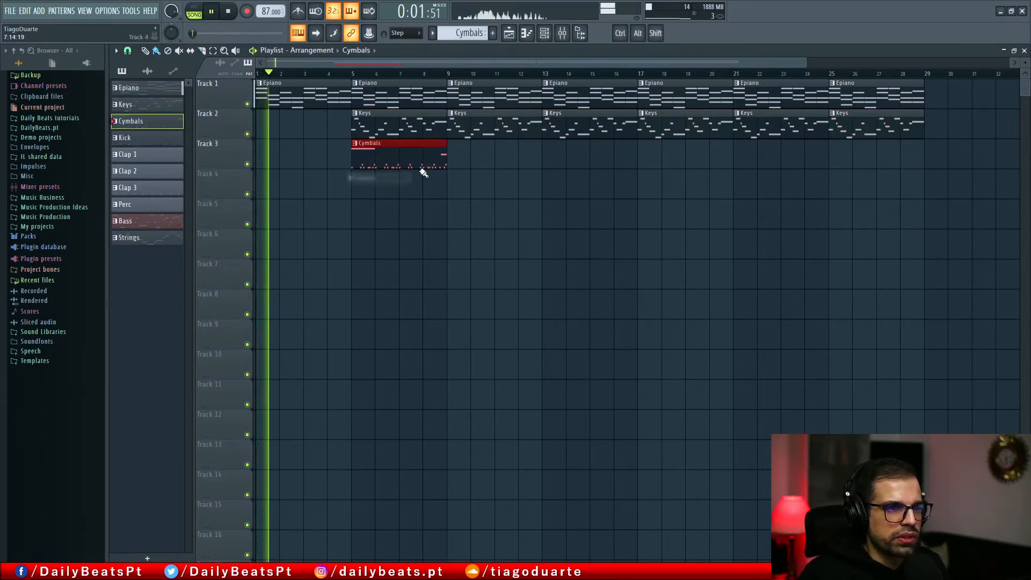
{"action": "left_click", "coordinate": [465, 163]}
{"action": "left_click_drag", "start_coordinate": [464, 162], "coordinate": [878, 160]}
Place Kick, Clap 1, Clap 2, Clap 3, Perc and Bass on Tracks 4–9 for bars 5–28, and Strings on Track 10 for bars 21–28.
{"action": "left_click_drag", "start_coordinate": [168, 140], "coordinate": [358, 183]}
{"action": "left_click_drag", "start_coordinate": [145, 154], "coordinate": [395, 209]}
{"action": "left_click_drag", "start_coordinate": [142, 171], "coordinate": [359, 271]}
{"action": "left_click_drag", "start_coordinate": [147, 210], "coordinate": [359, 337]}
{"action": "left_click_drag", "start_coordinate": [533, 395], "coordinate": [358, 188]}
{"action": "left_click_drag", "start_coordinate": [374, 195], "coordinate": [867, 186]}
{"action": "left_click_drag", "start_coordinate": [141, 238], "coordinate": [730, 367]}
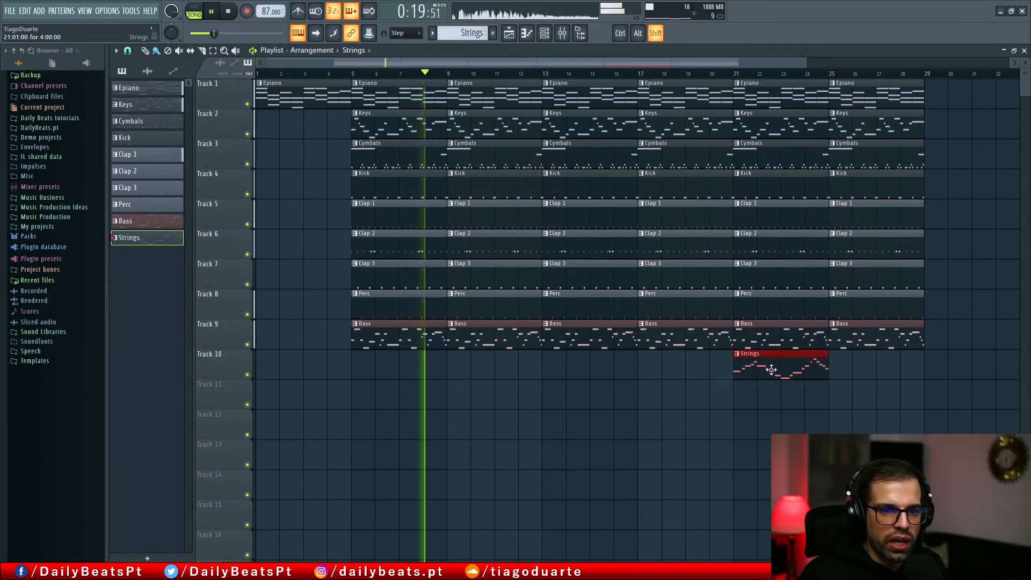
{"action": "left_click", "coordinate": [838, 365]}
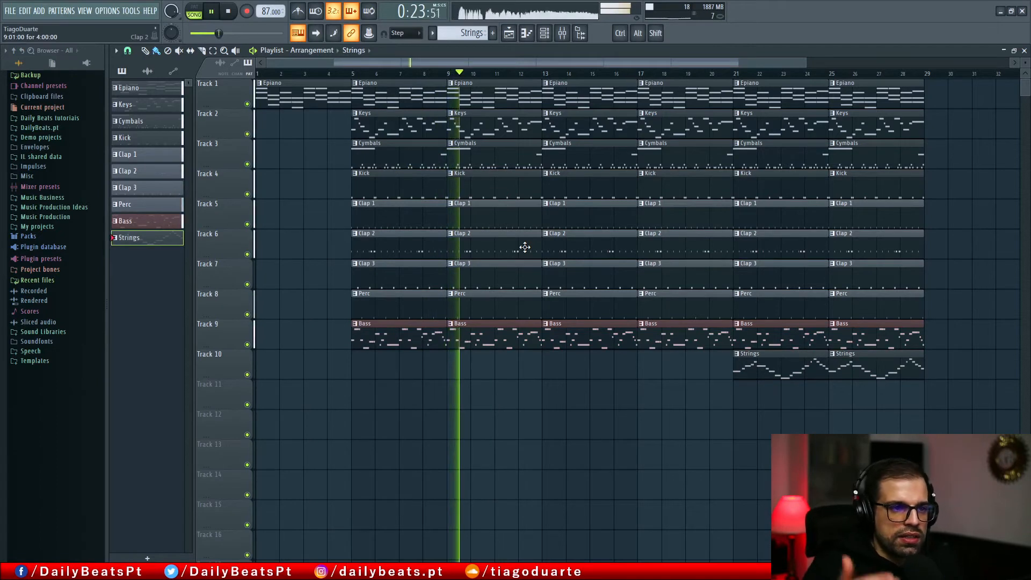
Delete the Cymbals clips from bars 13–20 and the Keys, Clap 1, Clap 2, Clap 3 and Perc clips from bars 17–20.
{"action": "right_click", "coordinate": [588, 158]}
{"action": "right_click", "coordinate": [655, 158]}
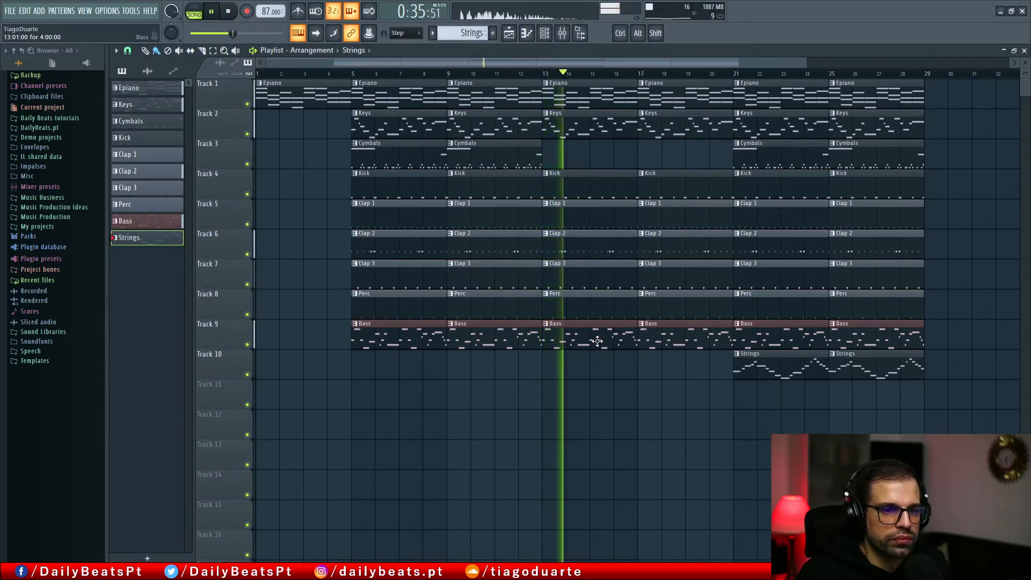
{"action": "right_click", "coordinate": [685, 248]}
{"action": "right_click", "coordinate": [689, 223]}
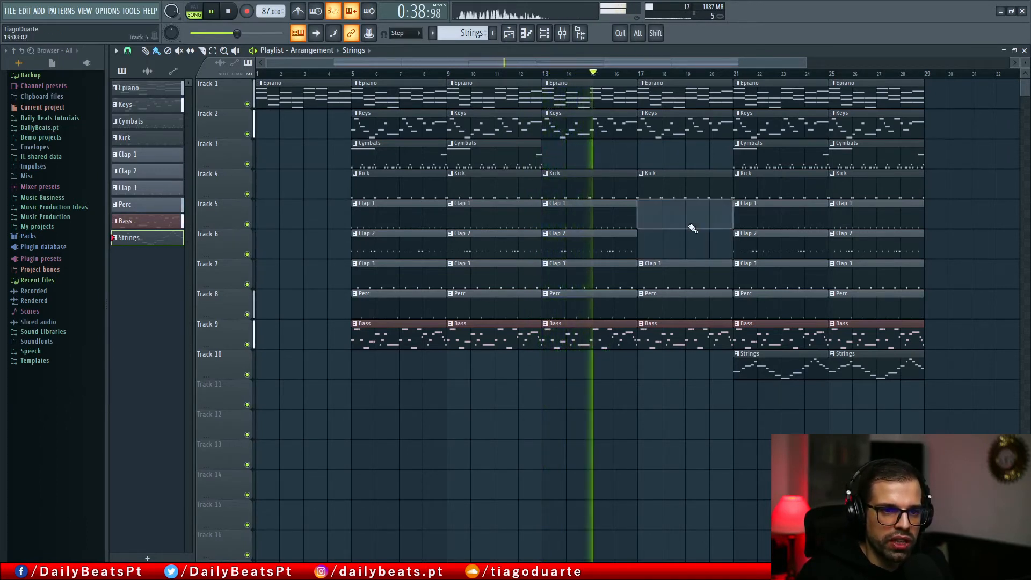
{"action": "right_click", "coordinate": [693, 313]}
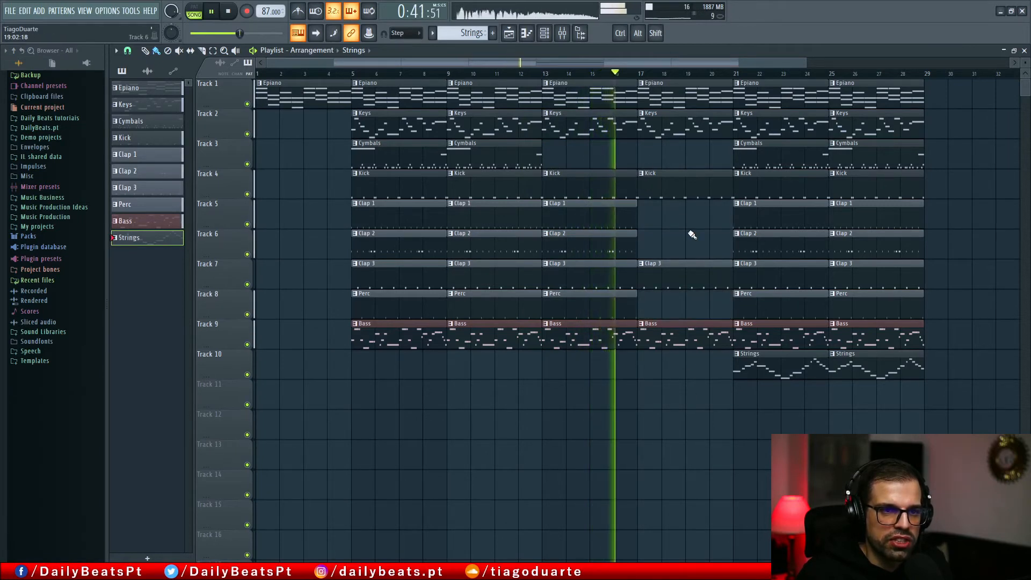
{"action": "right_click", "coordinate": [679, 128]}
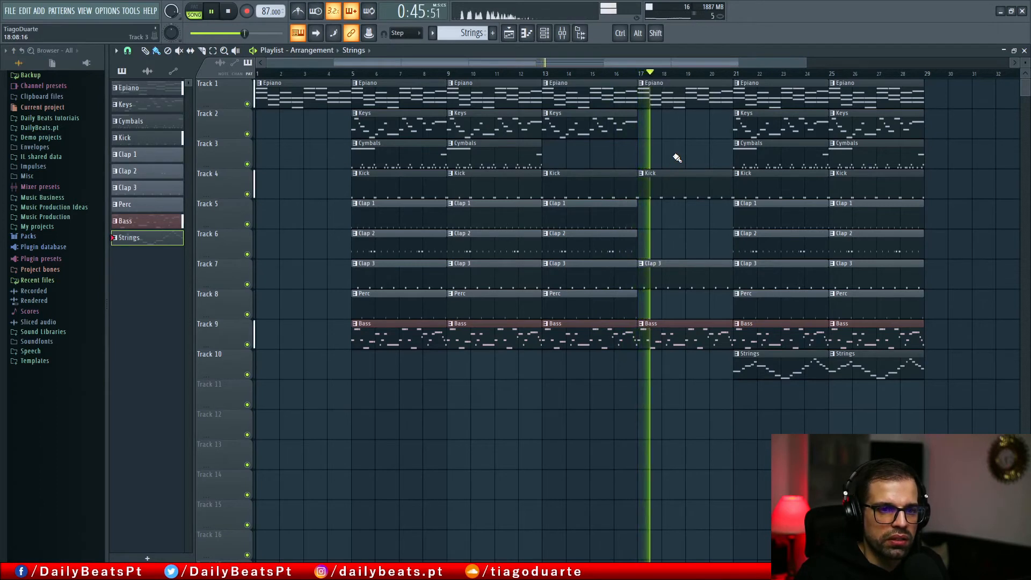
{"action": "right_click", "coordinate": [693, 273]}
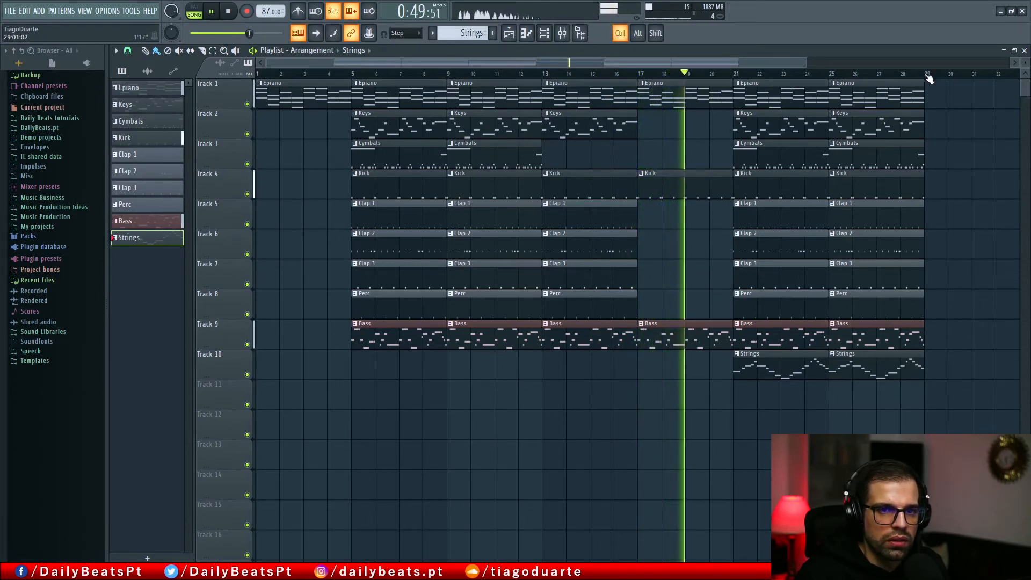
Select the playlist time range from bar 5 to the end of bar 28.
{"action": "left_click_drag", "start_coordinate": [929, 80], "coordinate": [353, 75]}
{"action": "left_click", "coordinate": [545, 505]}
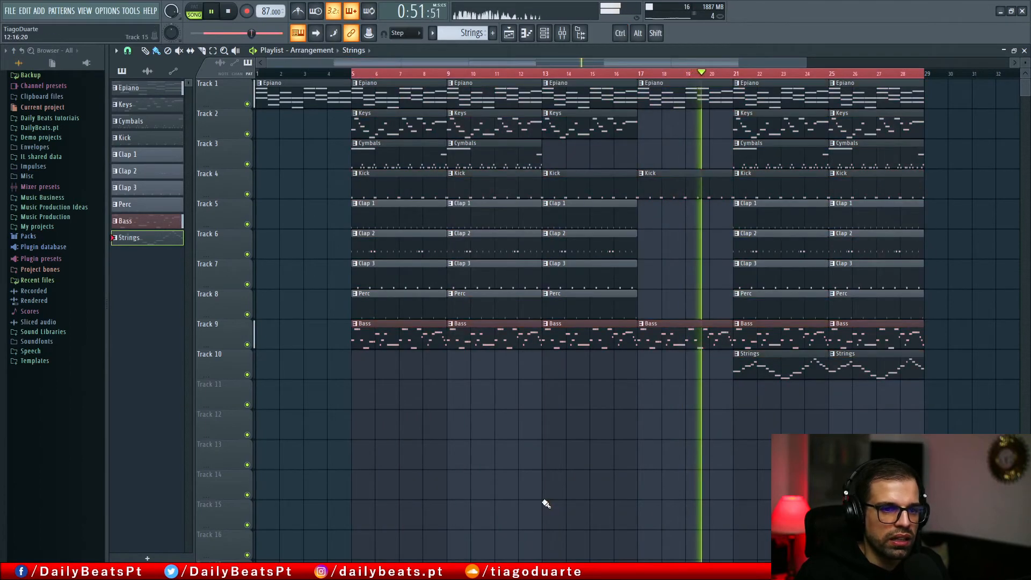